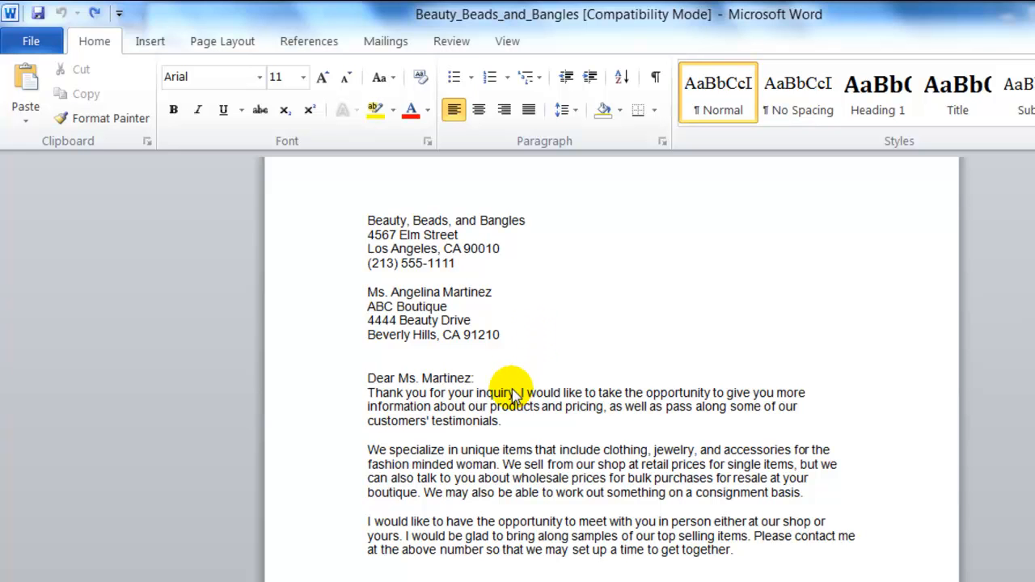
Replace the sender's name in the signature line with "Student Name," in front of the Sales Manager title
{"action": "scroll", "coordinate": [494, 384], "scroll_direction": "down", "scroll_amount": 2}
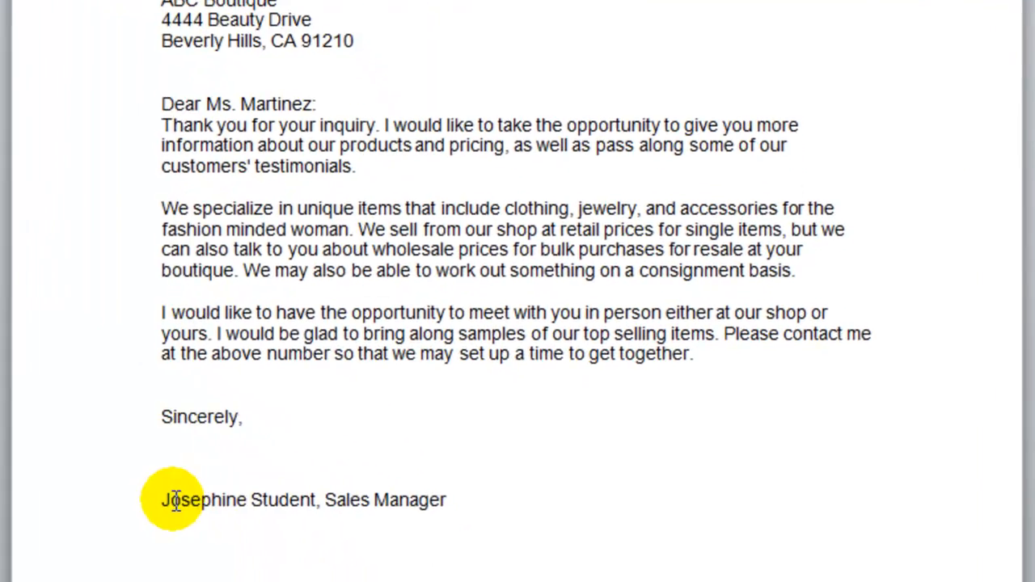
{"action": "double_click", "coordinate": [359, 563]}
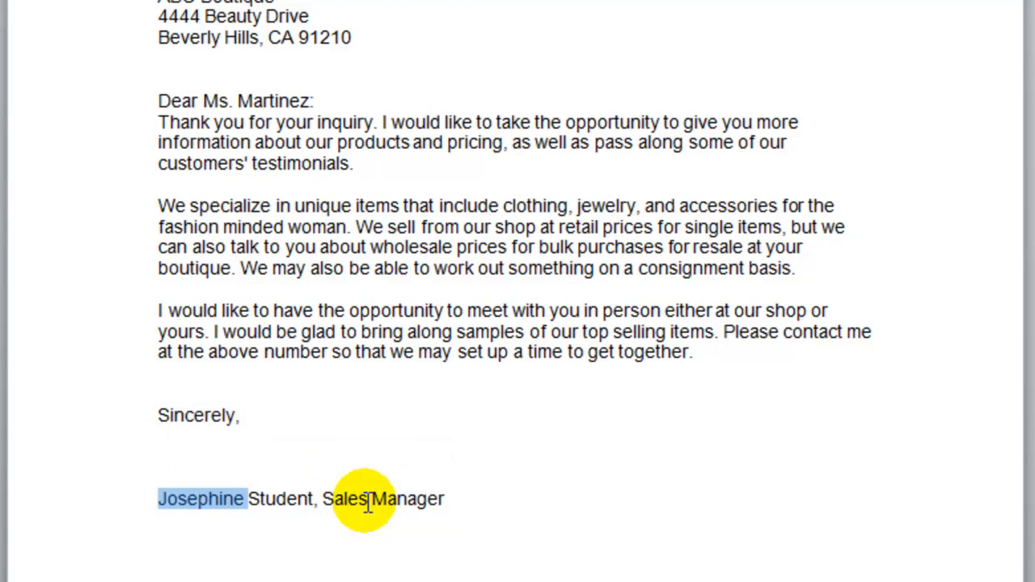
{"action": "key", "text": "Delete"}
{"action": "key", "text": "Delete"}
{"action": "key", "text": "Delete"}
{"action": "key", "text": "Delete"}
{"action": "key", "text": "Delete"}
{"action": "key", "text": "Delete"}
{"action": "key", "text": "Delete"}
{"action": "key", "text": "Delete"}
{"action": "key", "text": "Delete"}
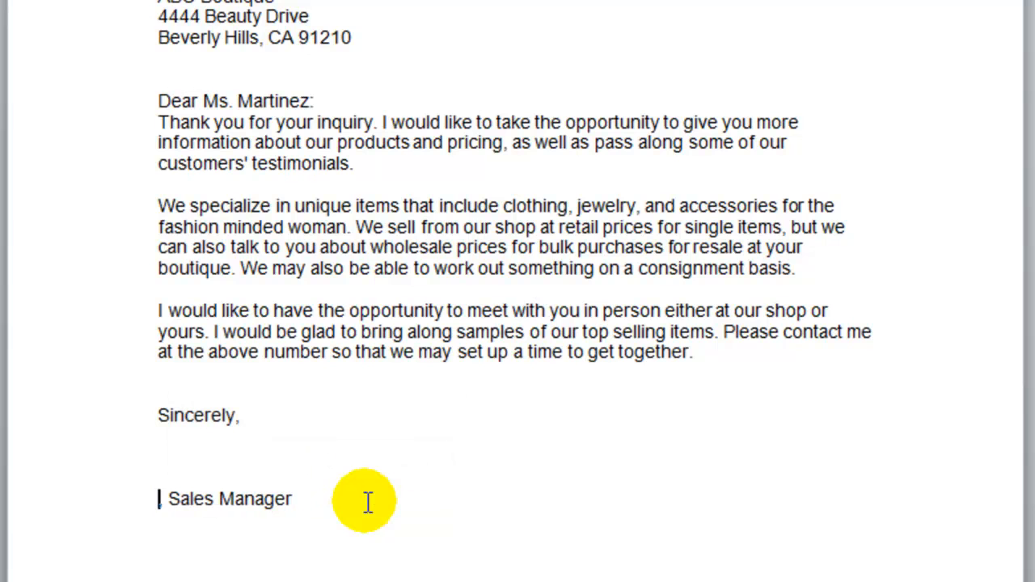
{"action": "type", "text": "Student Name,"}
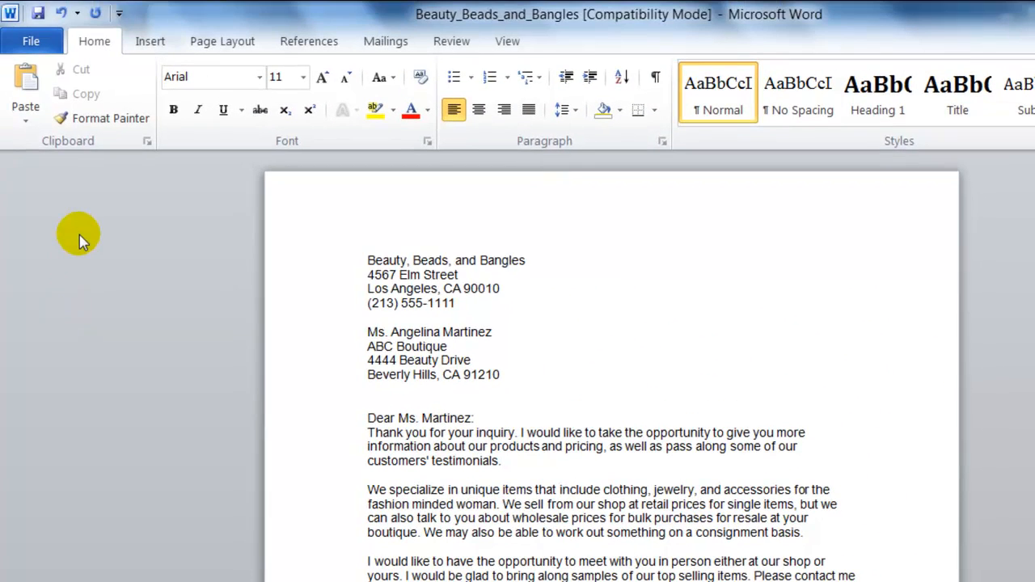
Save the letter as "Beauty_Beads_and_Bangles Student Name" in the BC116 Class folder of the Documents library
{"action": "left_click", "coordinate": [35, 42]}
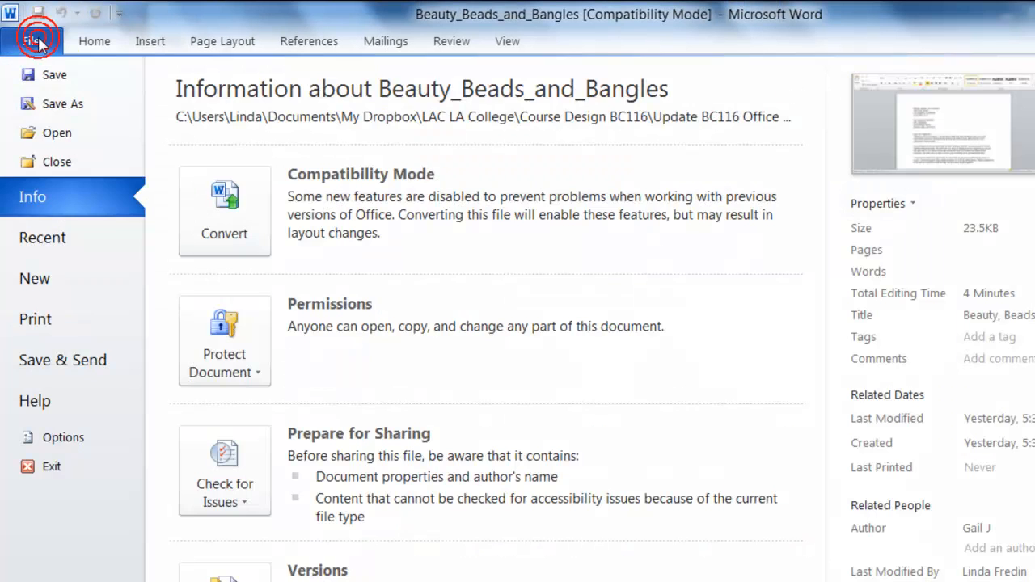
{"action": "left_click", "coordinate": [53, 105]}
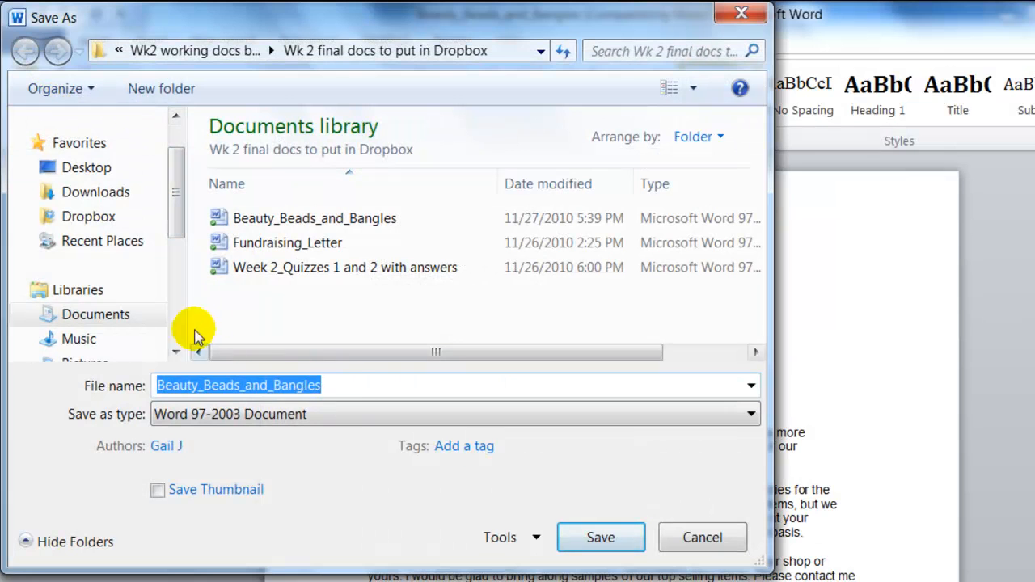
{"action": "left_click", "coordinate": [344, 387]}
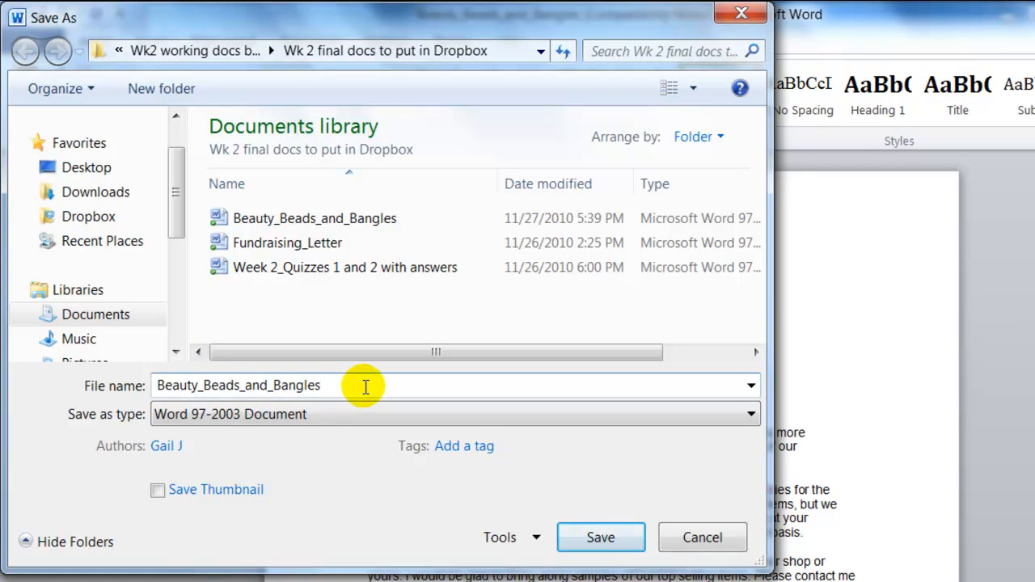
{"action": "type", "text": "Stud"}
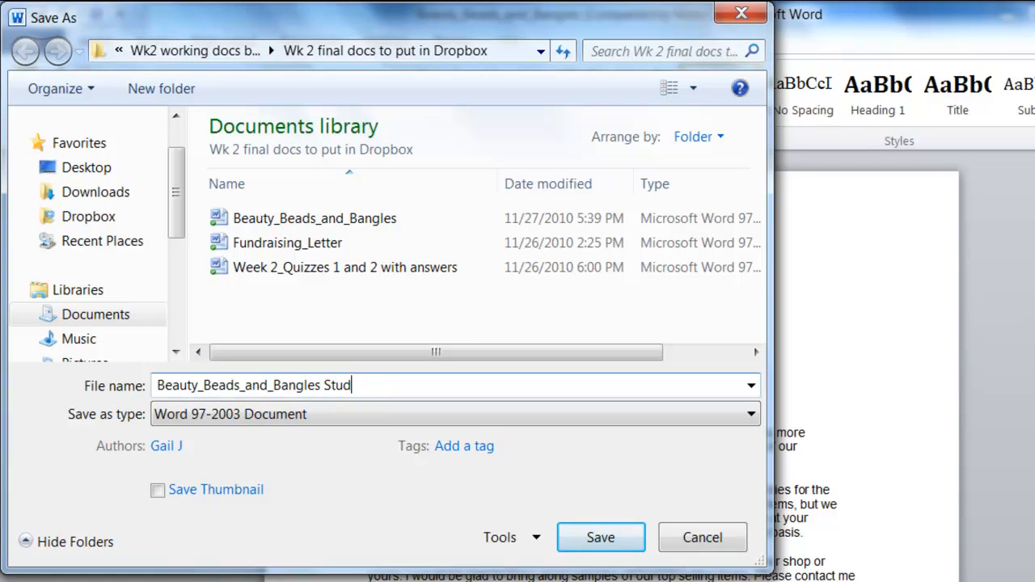
{"action": "type", "text": "ent Name"}
{"action": "left_click", "coordinate": [98, 316]}
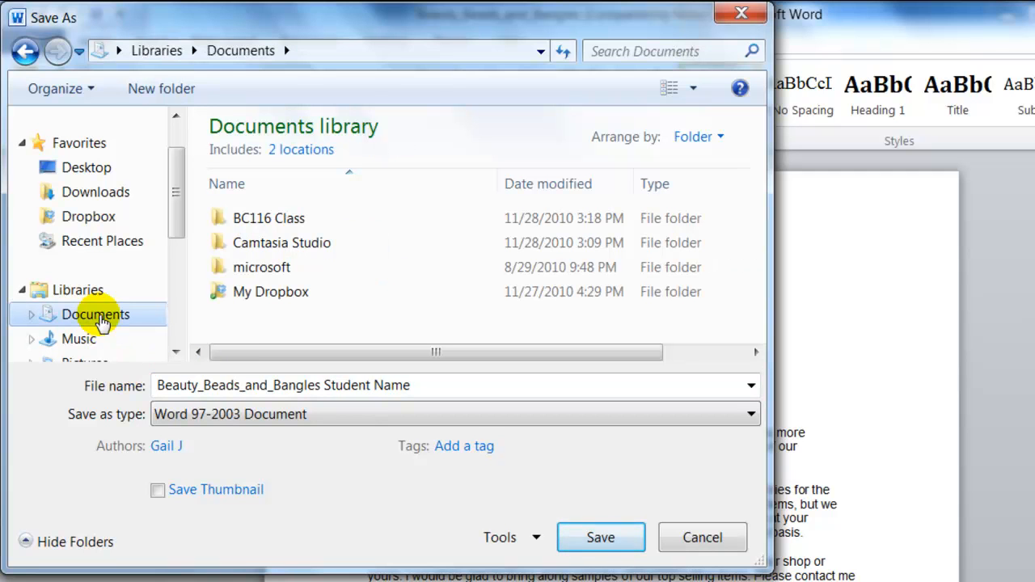
{"action": "double_click", "coordinate": [275, 220]}
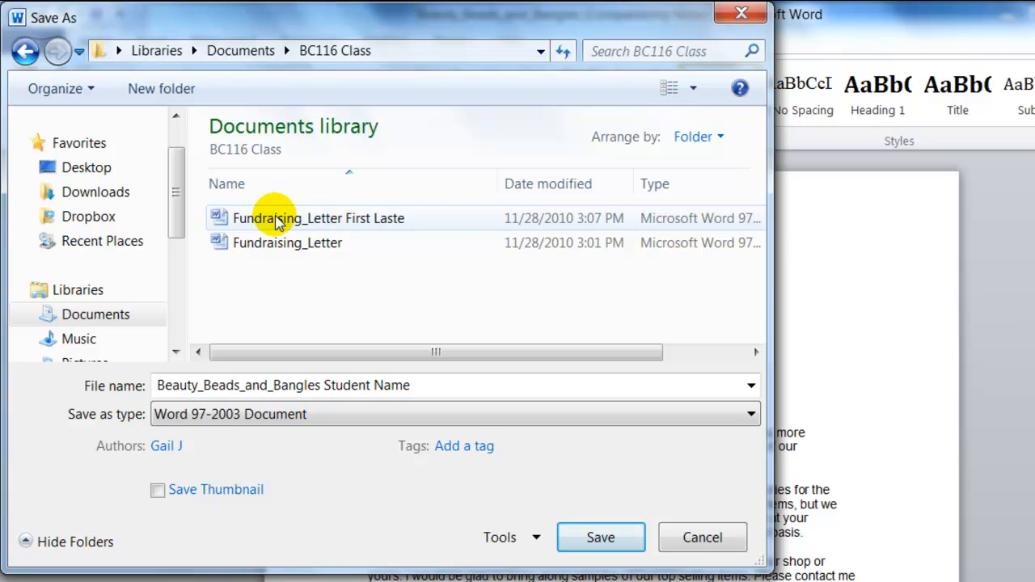
{"action": "left_click", "coordinate": [597, 538]}
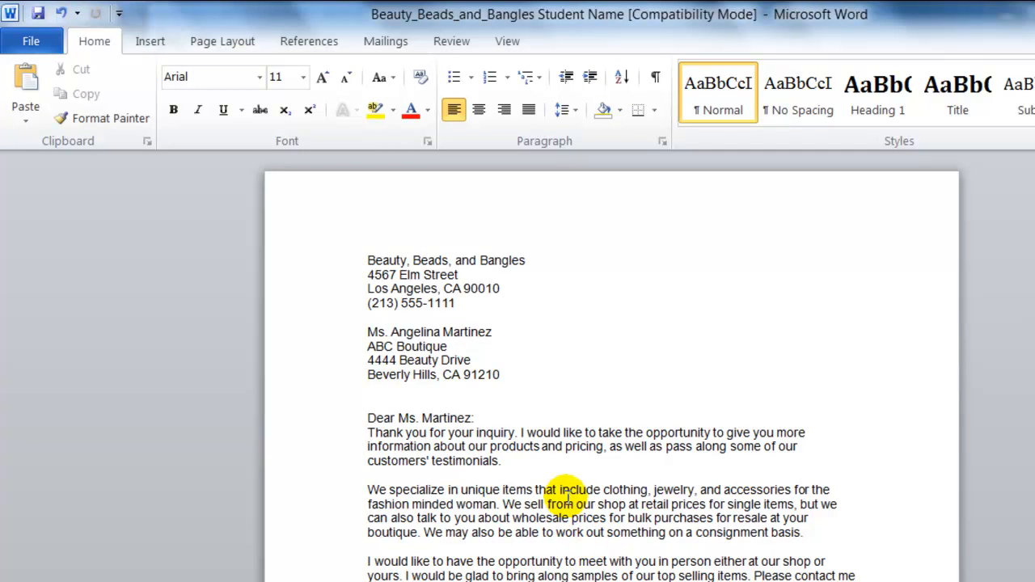
Insert the date as "November 28, 2010" on the blank line between the sender's and recipient's addresses
{"action": "left_click", "coordinate": [439, 331]}
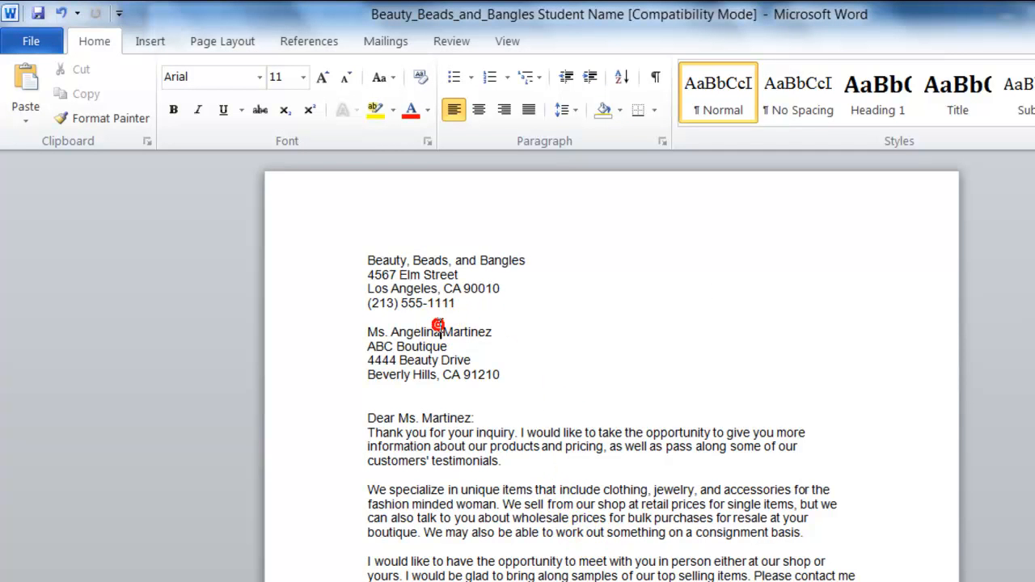
{"action": "left_click", "coordinate": [377, 318]}
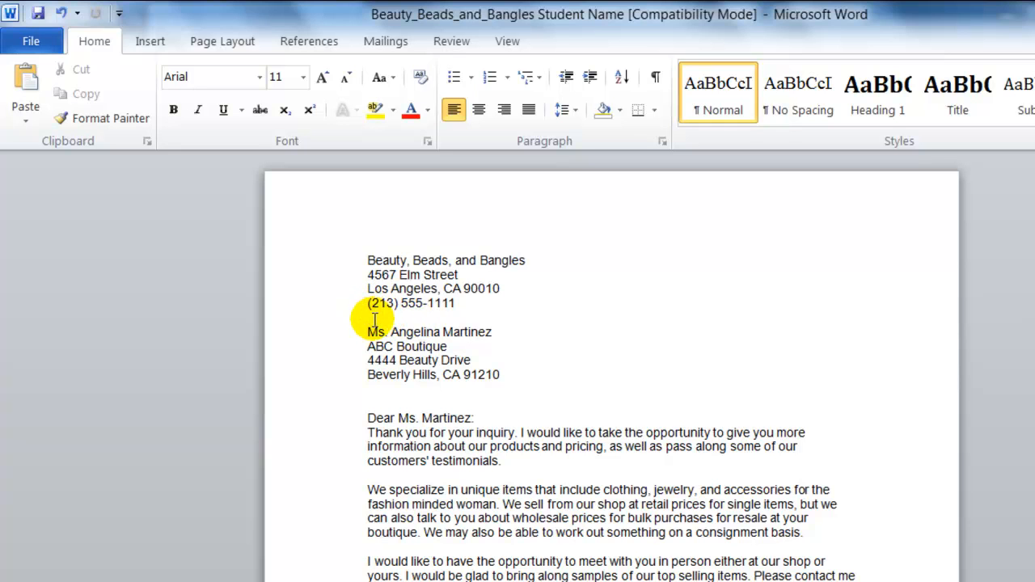
{"action": "left_click", "coordinate": [149, 42]}
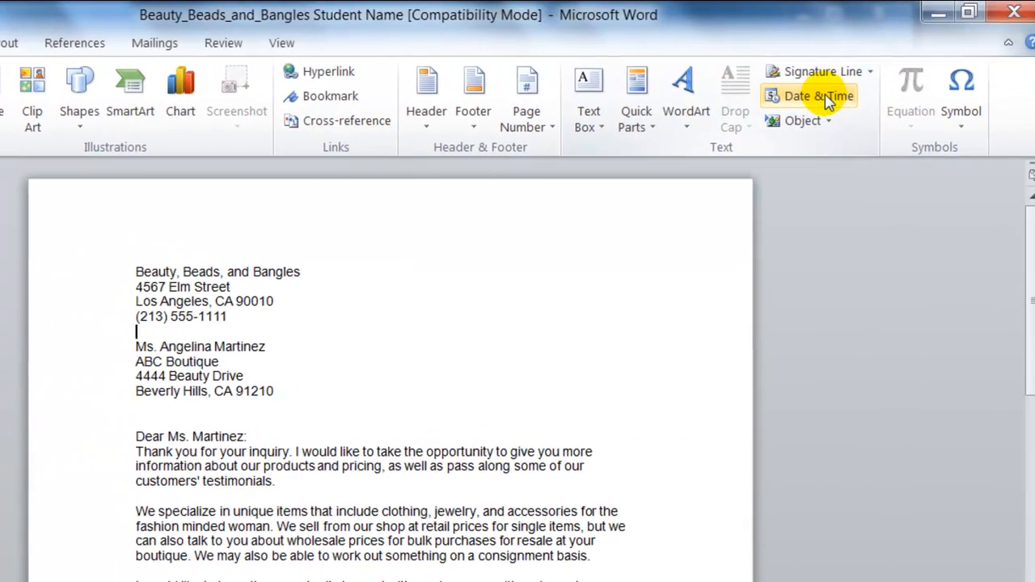
{"action": "left_click", "coordinate": [827, 101]}
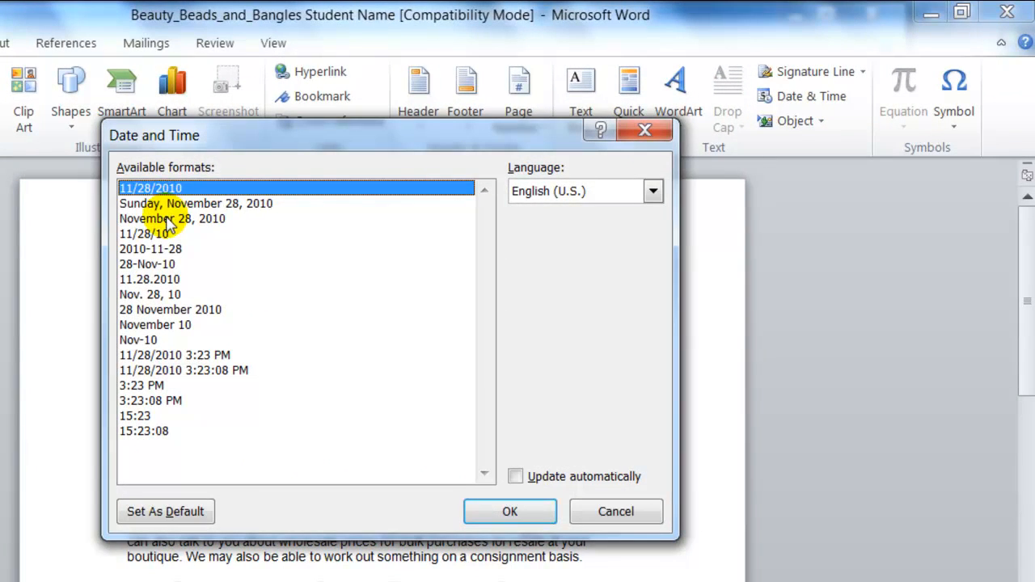
{"action": "left_click", "coordinate": [171, 219]}
{"action": "left_click", "coordinate": [512, 512]}
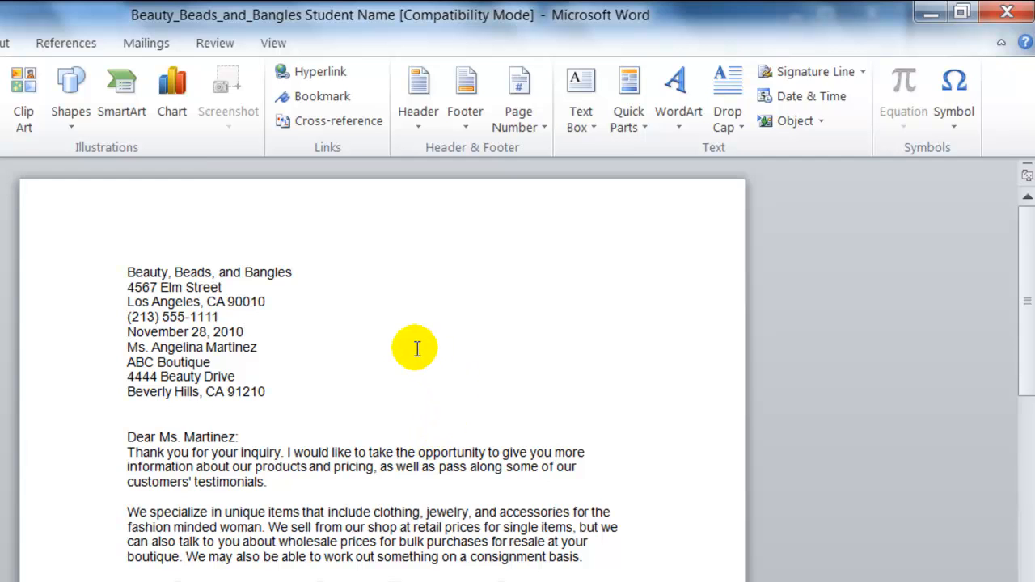
Add one blank line below and one above the inserted date to separate it from both address blocks
{"action": "key", "text": "Return"}
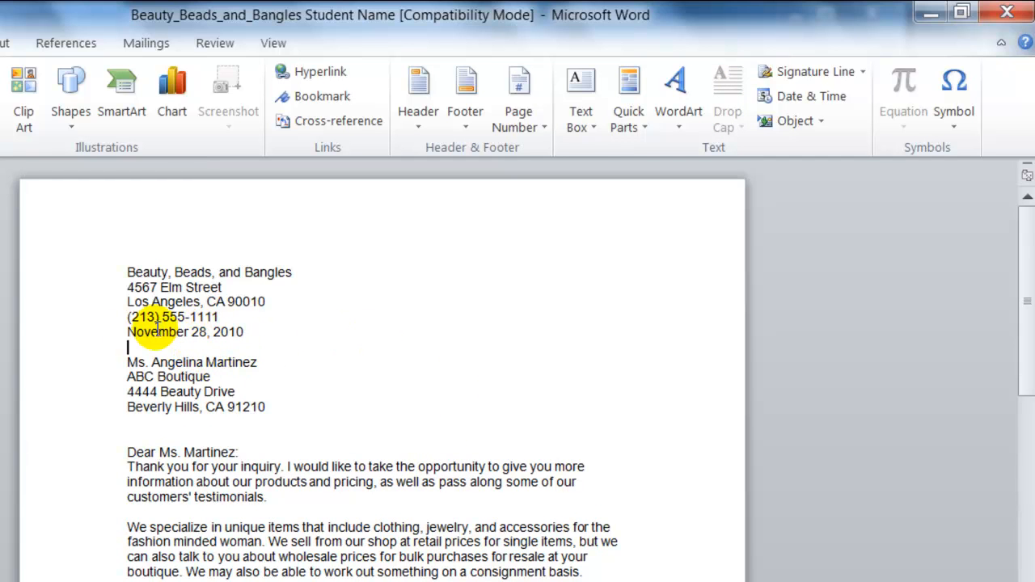
{"action": "left_click", "coordinate": [123, 327]}
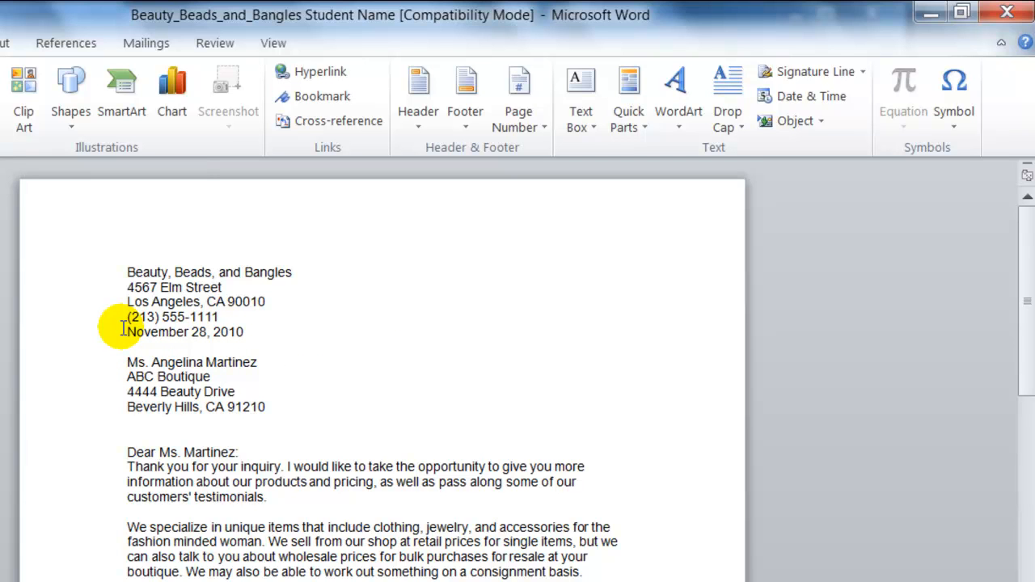
{"action": "key", "text": "Return"}
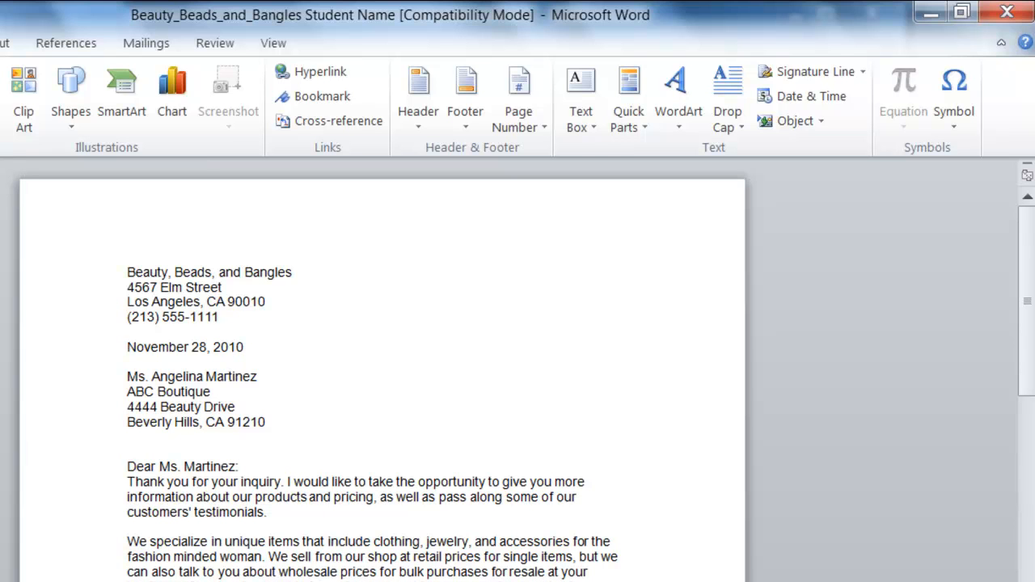
{"action": "left_click", "coordinate": [121, 328]}
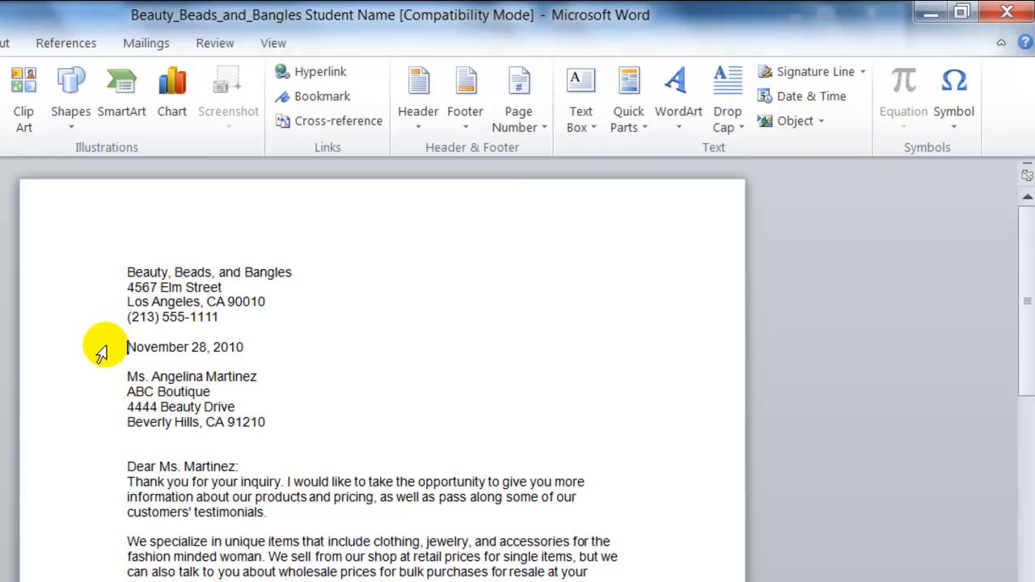
Center the four-line company name, address and phone block at the top of the letter
{"action": "left_click", "coordinate": [128, 269]}
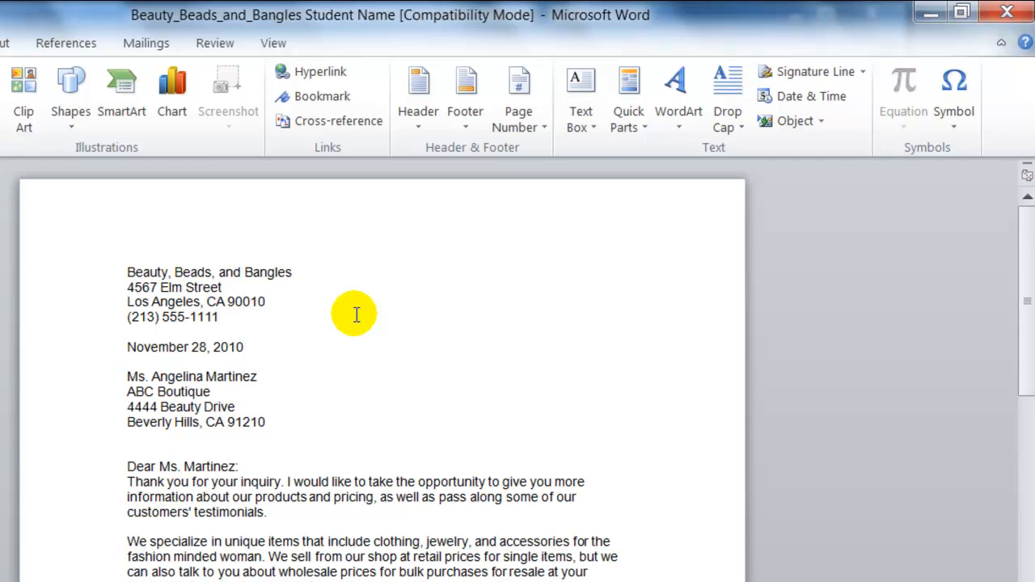
{"action": "key", "text": "shift+Down"}
{"action": "key", "text": "shift+Down"}
{"action": "key", "text": "shift+Down"}
{"action": "key", "text": "shift+Down"}
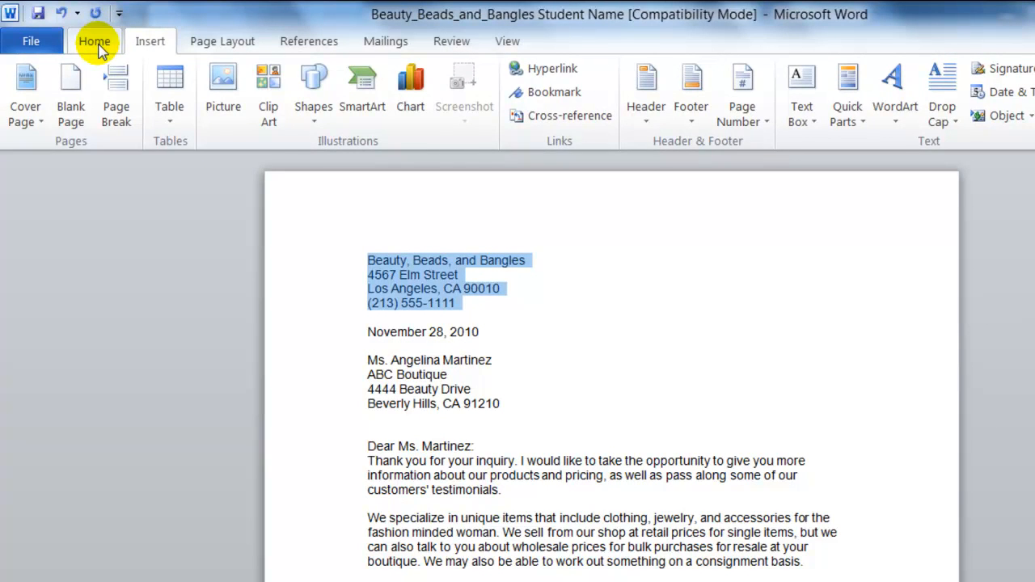
{"action": "left_click", "coordinate": [99, 46]}
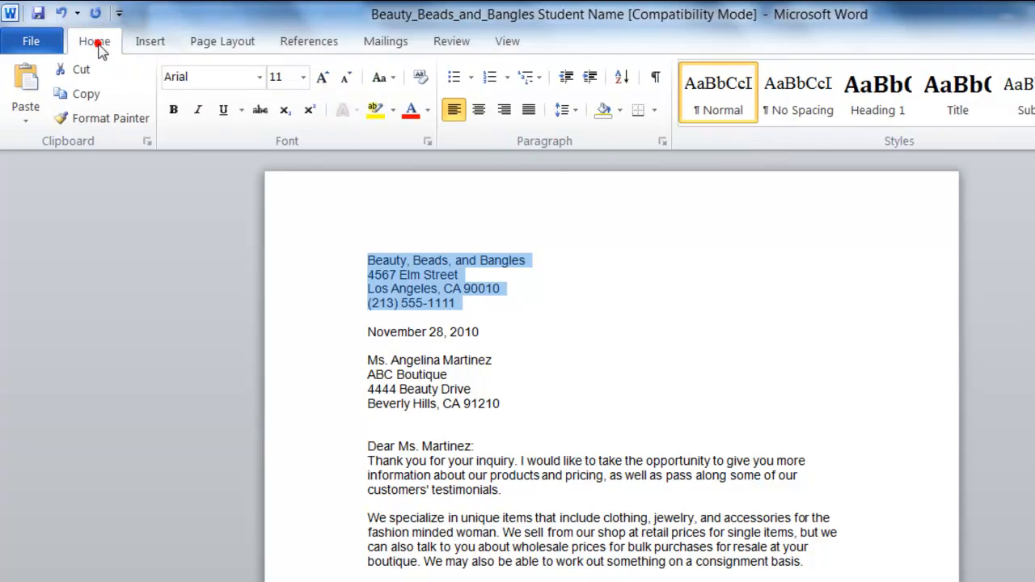
{"action": "left_click", "coordinate": [480, 113]}
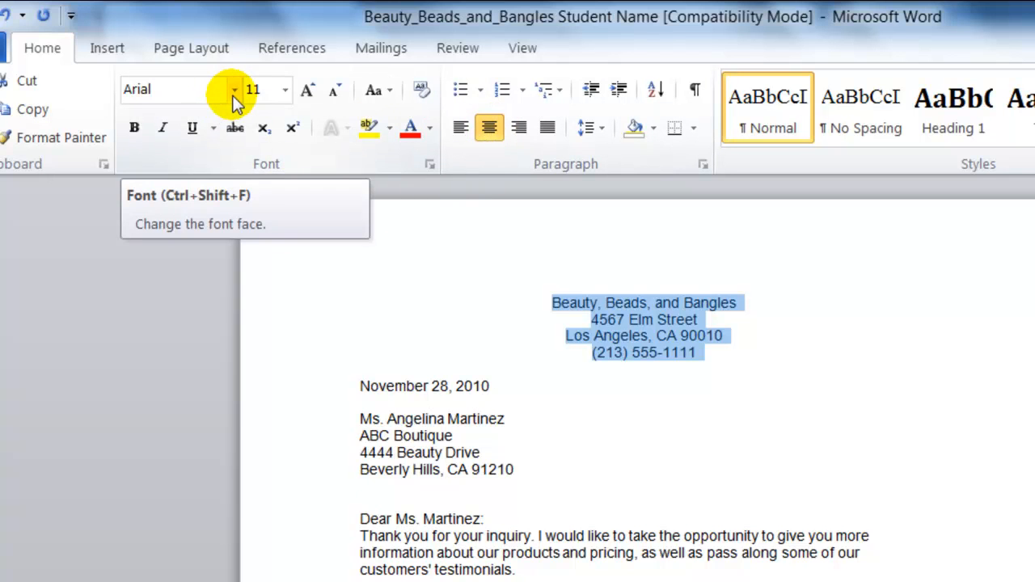
Set the company heading block to font size 18 and a darker blue theme color
{"action": "left_click", "coordinate": [284, 89]}
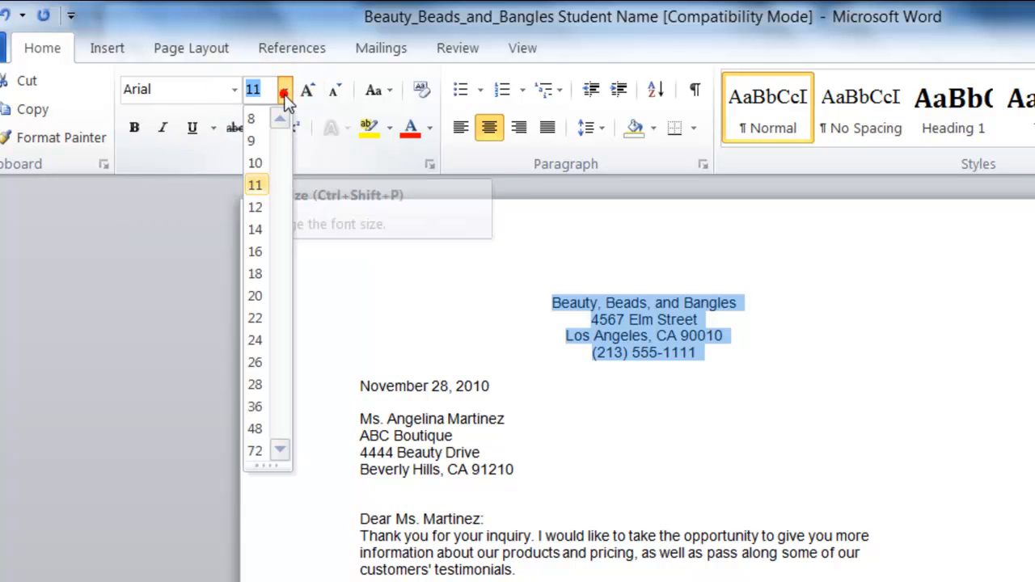
{"action": "left_click", "coordinate": [255, 273]}
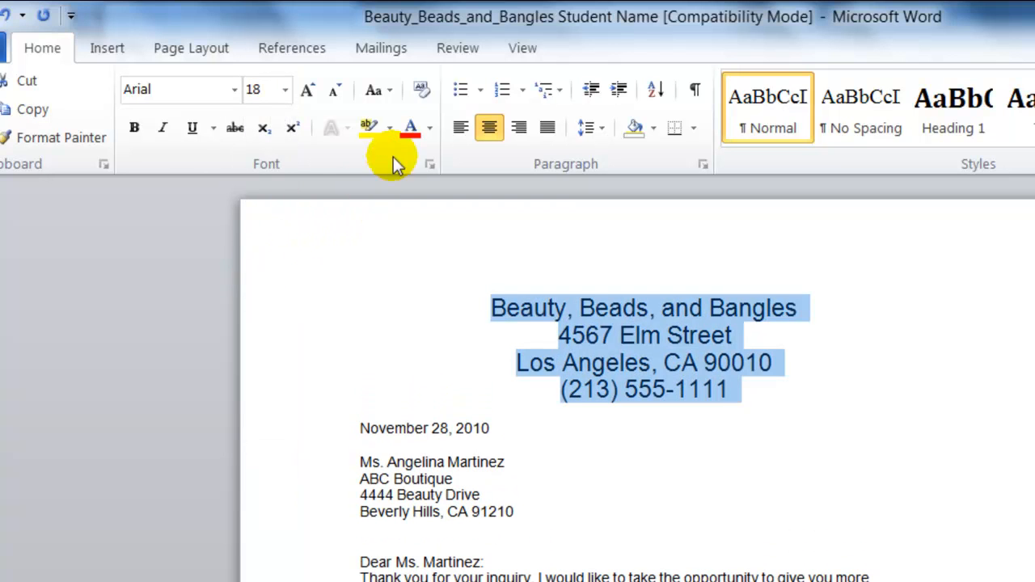
{"action": "left_click", "coordinate": [428, 130]}
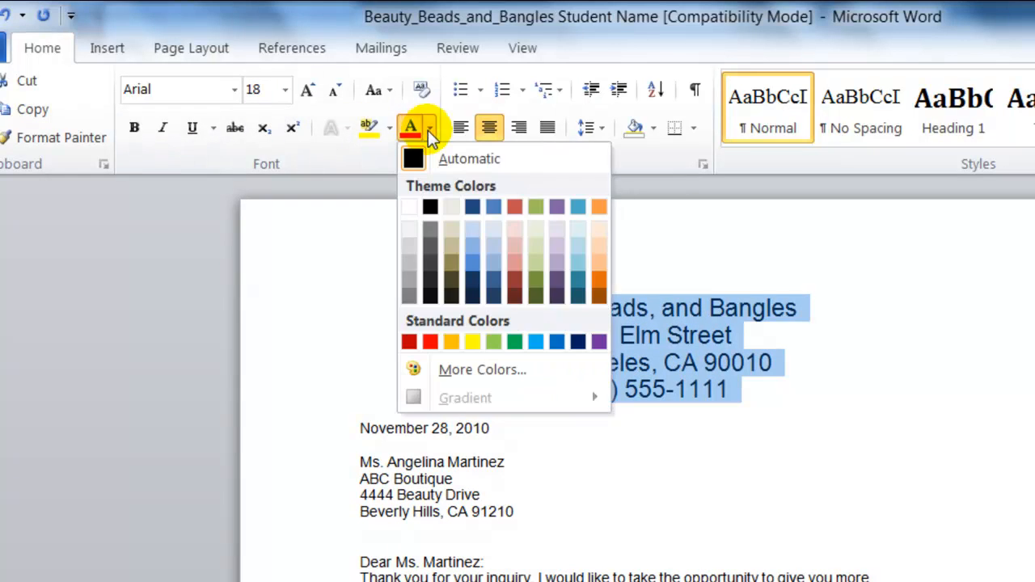
{"action": "left_click", "coordinate": [490, 280]}
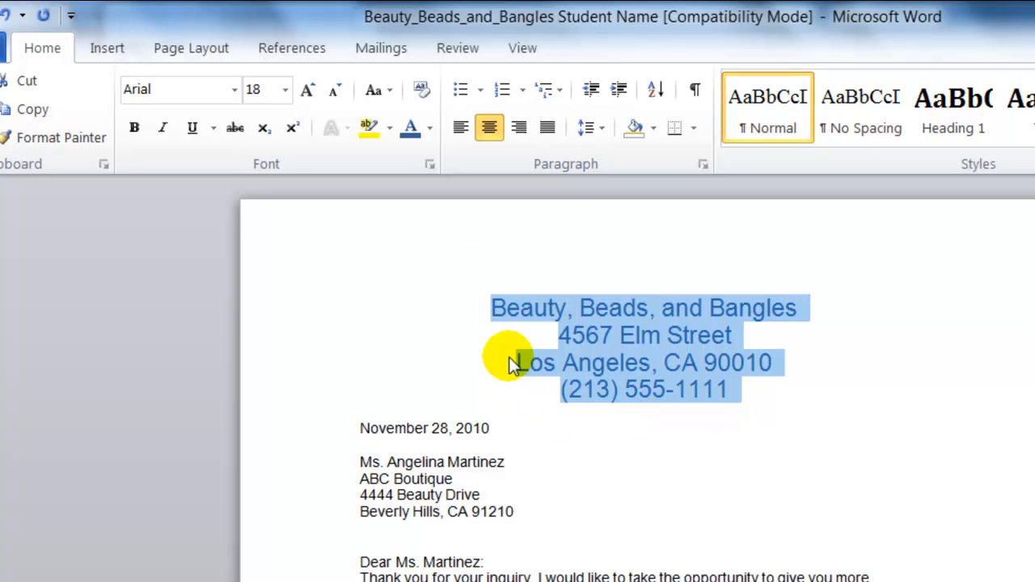
Apply Outside Borders around the four lines of the company heading block
{"action": "left_click", "coordinate": [491, 308]}
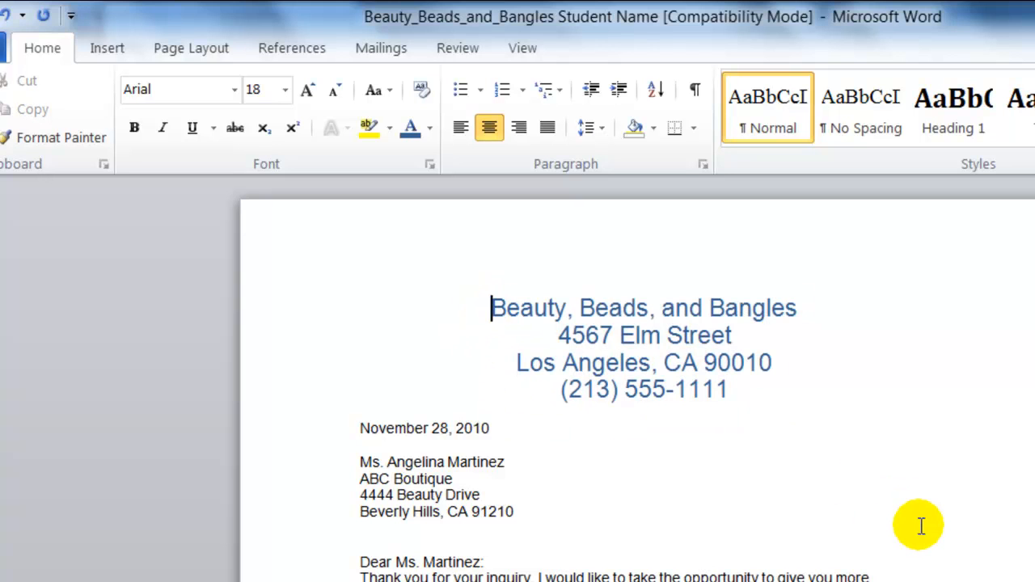
{"action": "key", "text": "shift+Down"}
{"action": "key", "text": "shift+Down"}
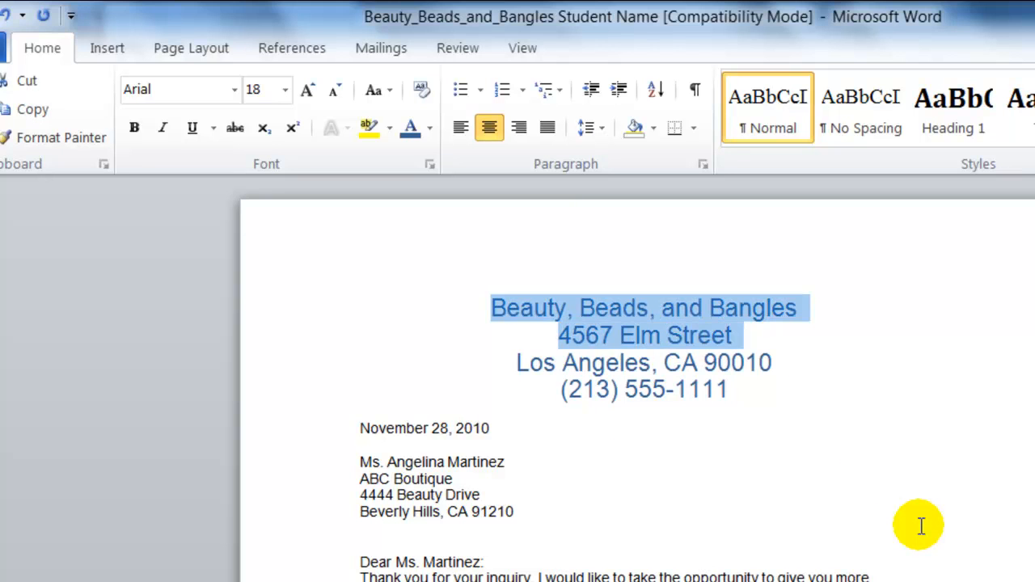
{"action": "key", "text": "shift+Down"}
{"action": "key", "text": "shift+Down"}
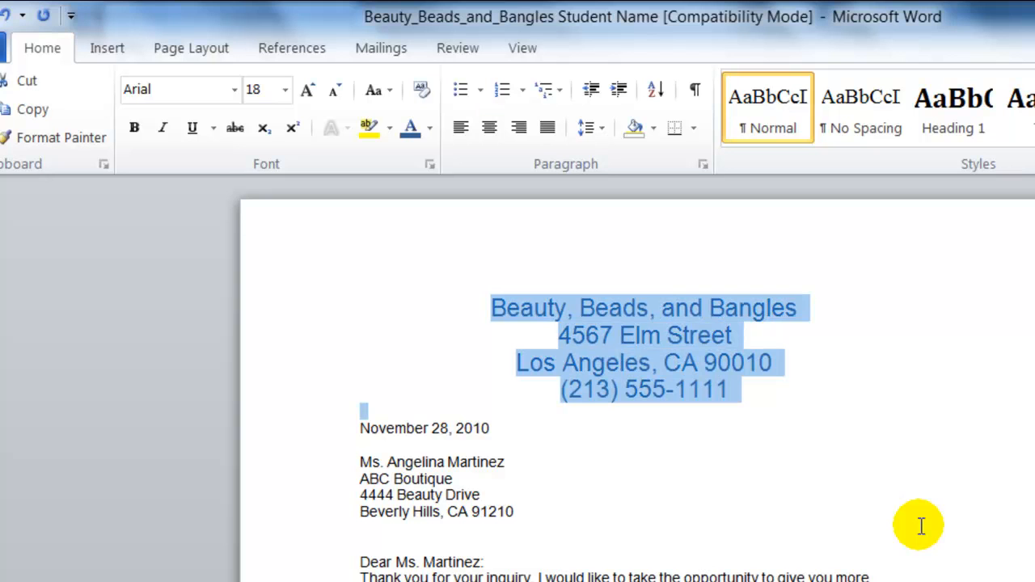
{"action": "key", "text": "shift+Up"}
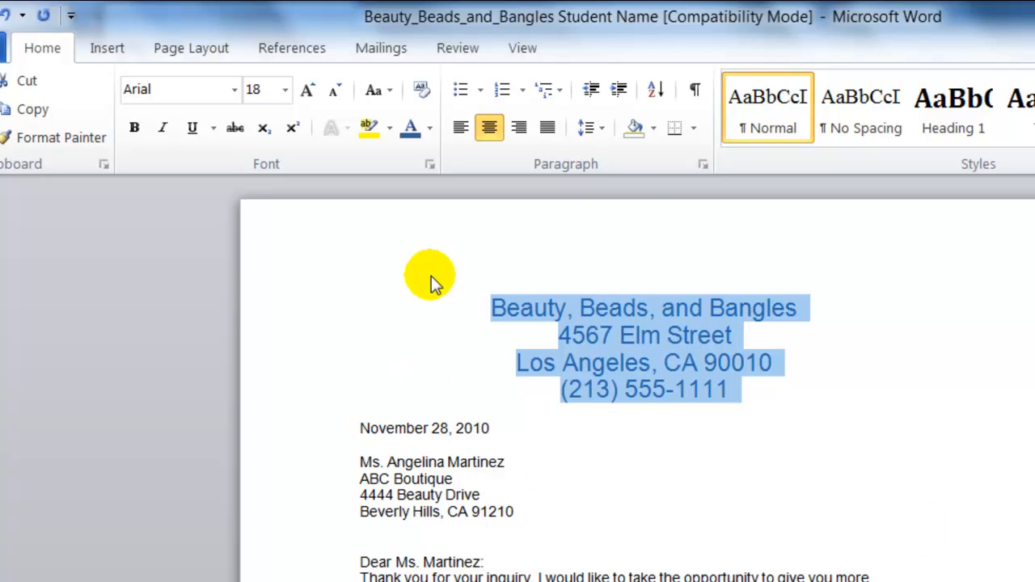
{"action": "left_click", "coordinate": [694, 131]}
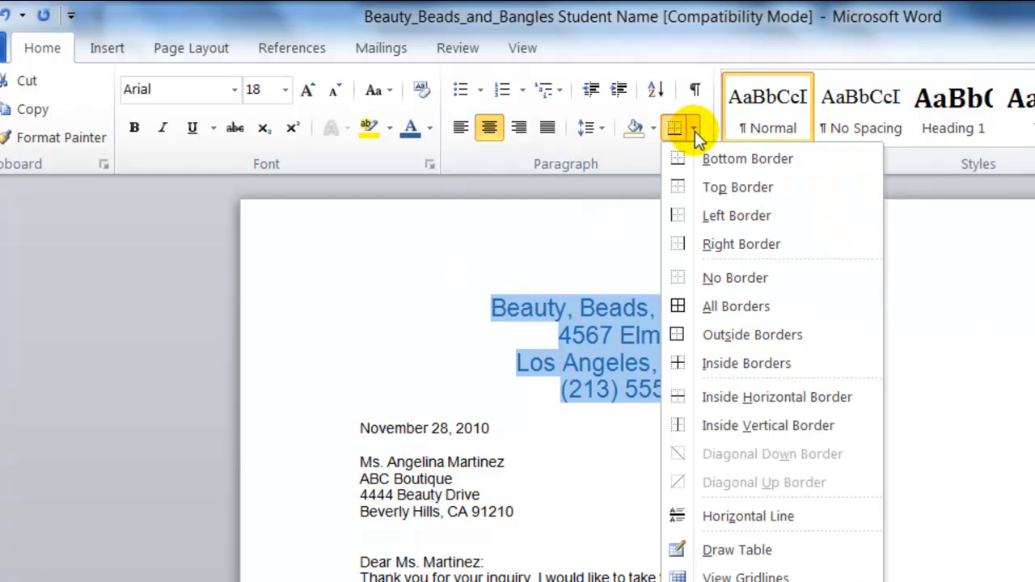
{"action": "left_click", "coordinate": [714, 338]}
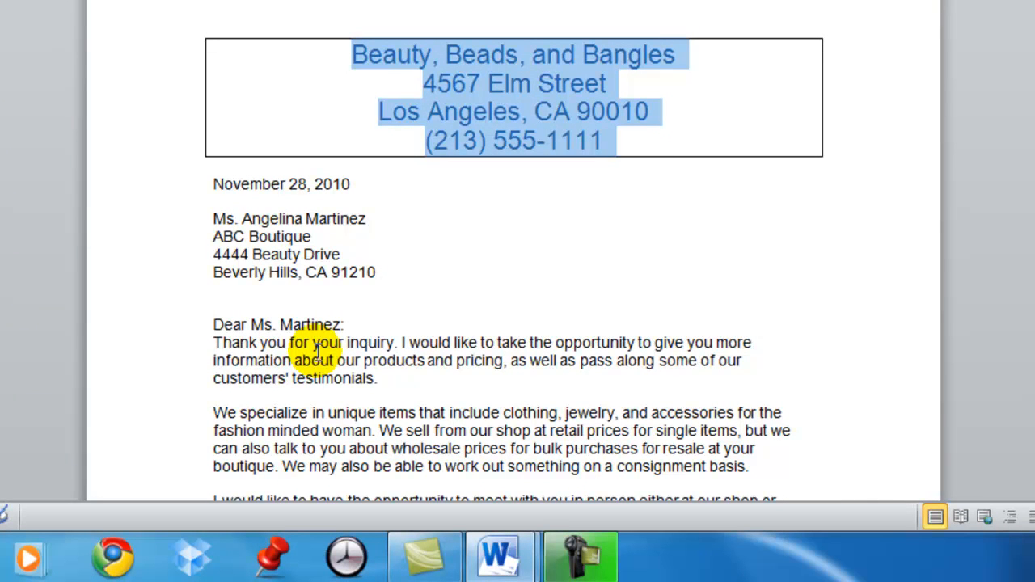
{"action": "left_click", "coordinate": [318, 356]}
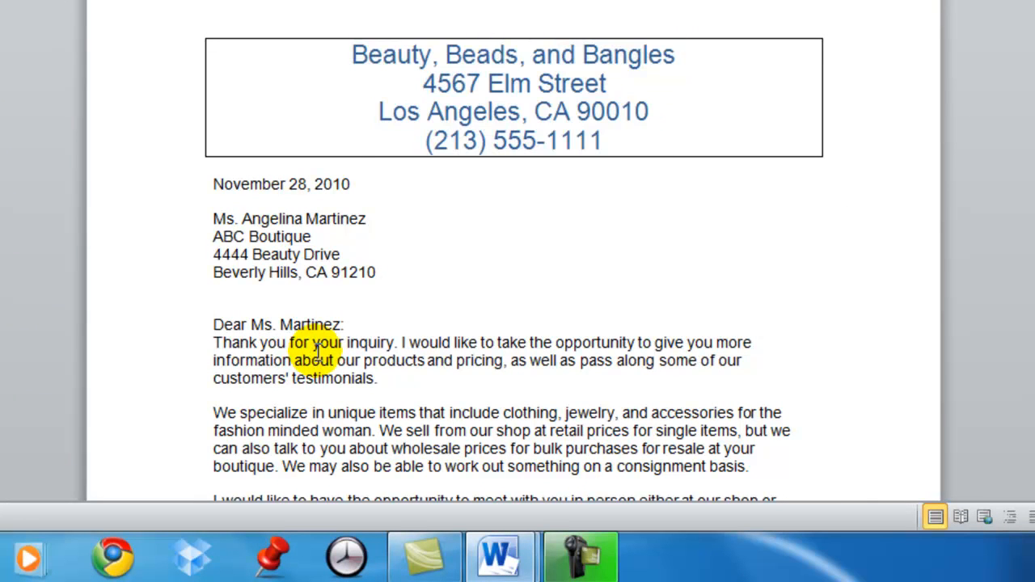
{"action": "scroll", "coordinate": [317, 350], "scroll_direction": "down", "scroll_amount": 3}
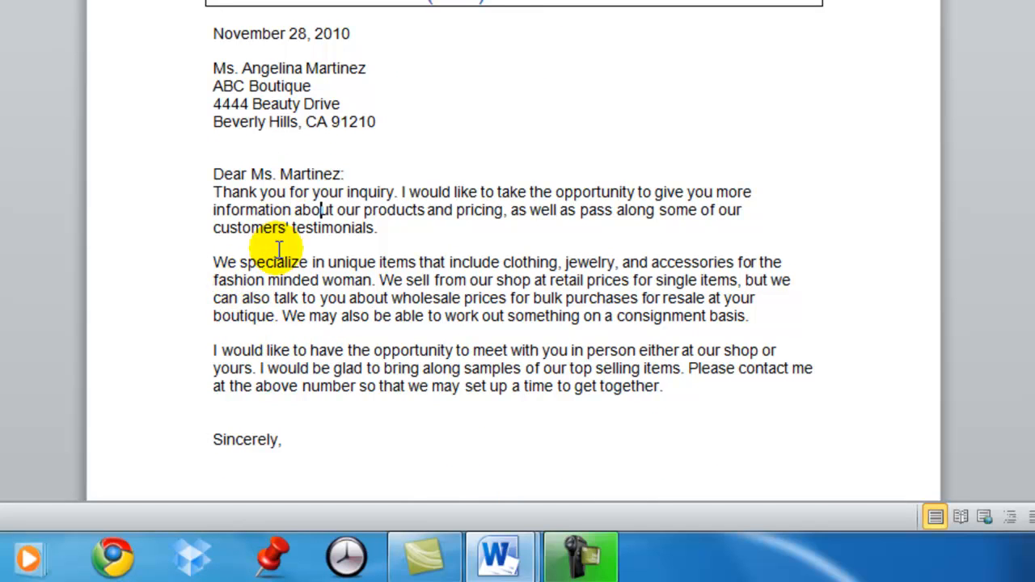
Add the line "Some of our top selling products include:" after the blank line below the paragraph ending in "consignment basis."
{"action": "left_click", "coordinate": [231, 334]}
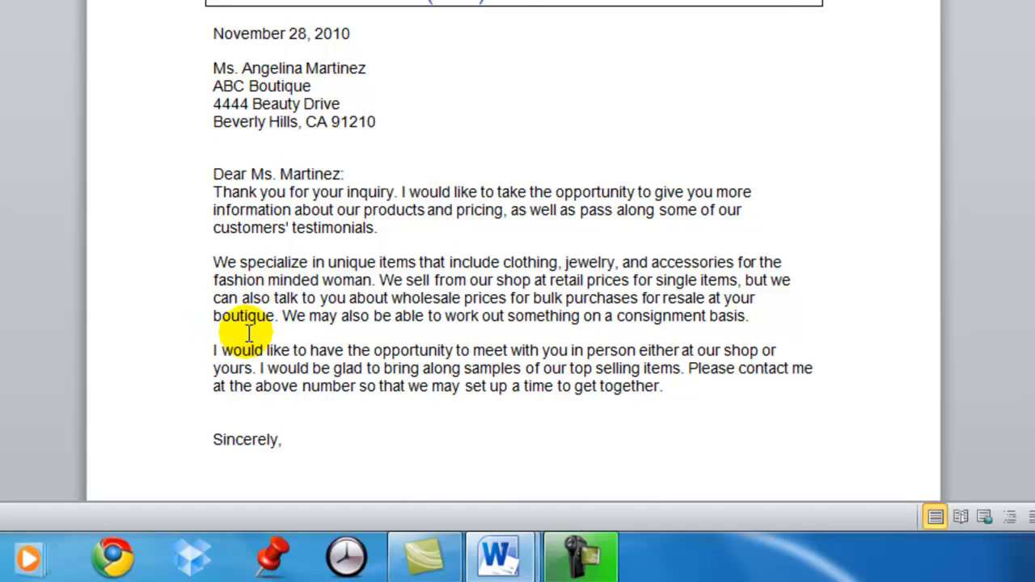
{"action": "key", "text": "Return"}
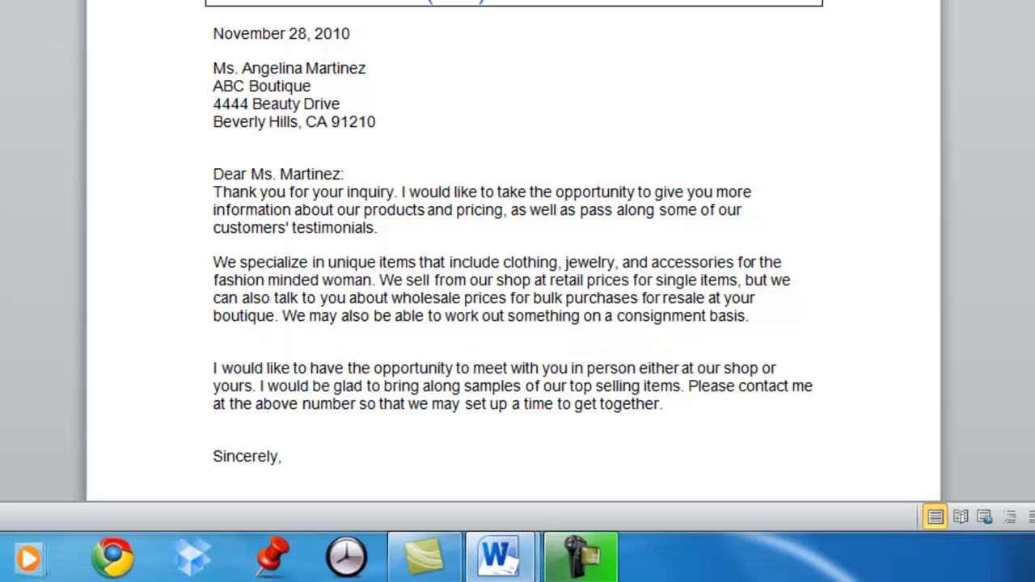
{"action": "type", "text": "Some of our top"}
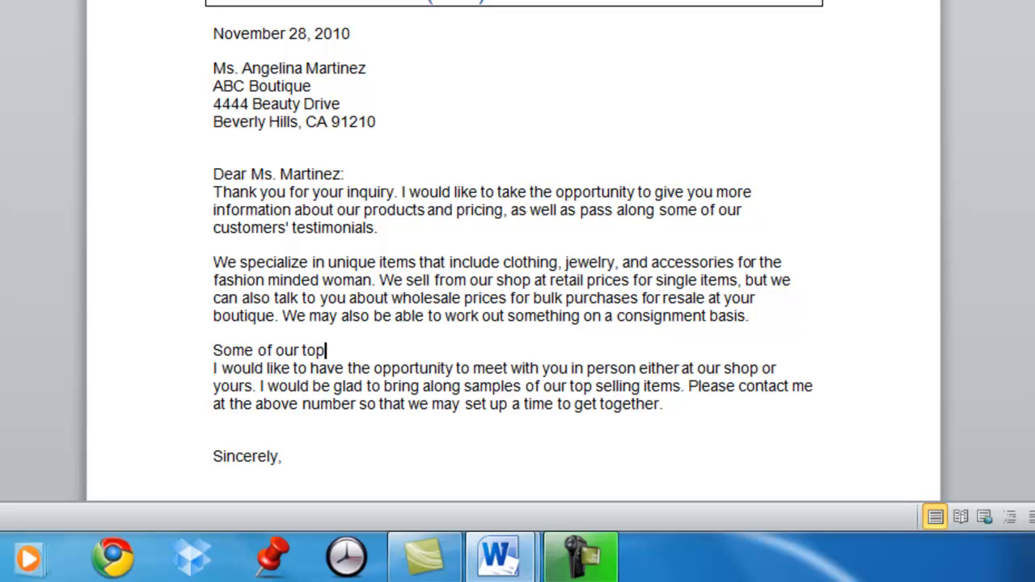
{"action": "type", "text": " selling produc"}
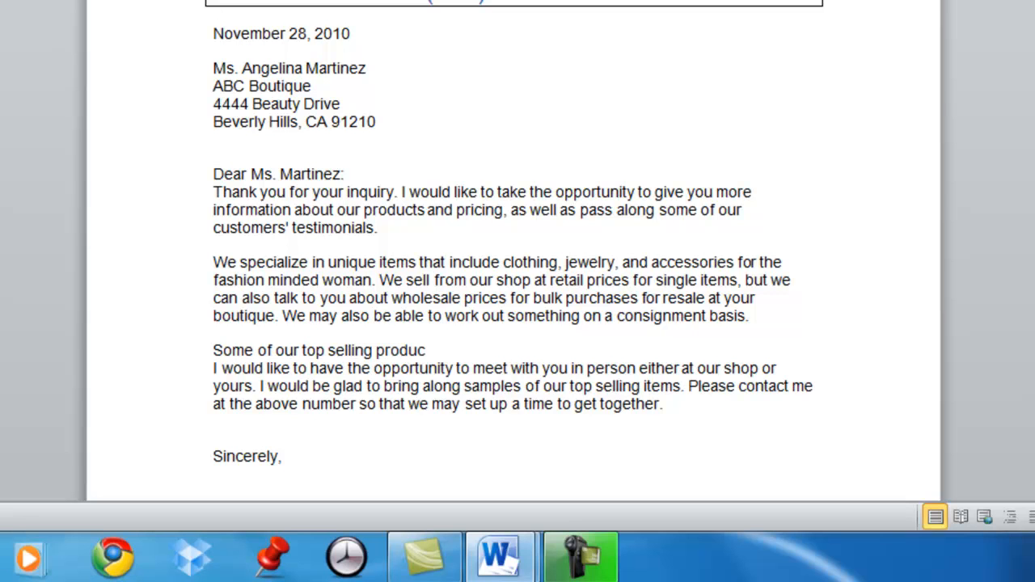
{"action": "type", "text": "ts include:"}
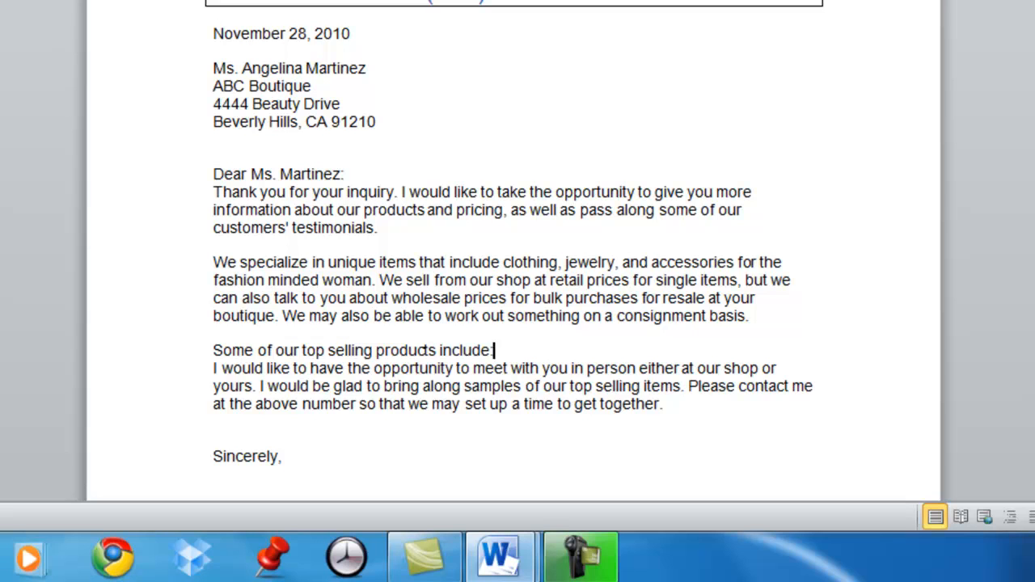
Enter "Rhinestone tank tops" and "Swarovski crystal bracelets" on separate lines below the top selling products introduction
{"action": "key", "text": "Return"}
{"action": "type", "text": "Rhi"}
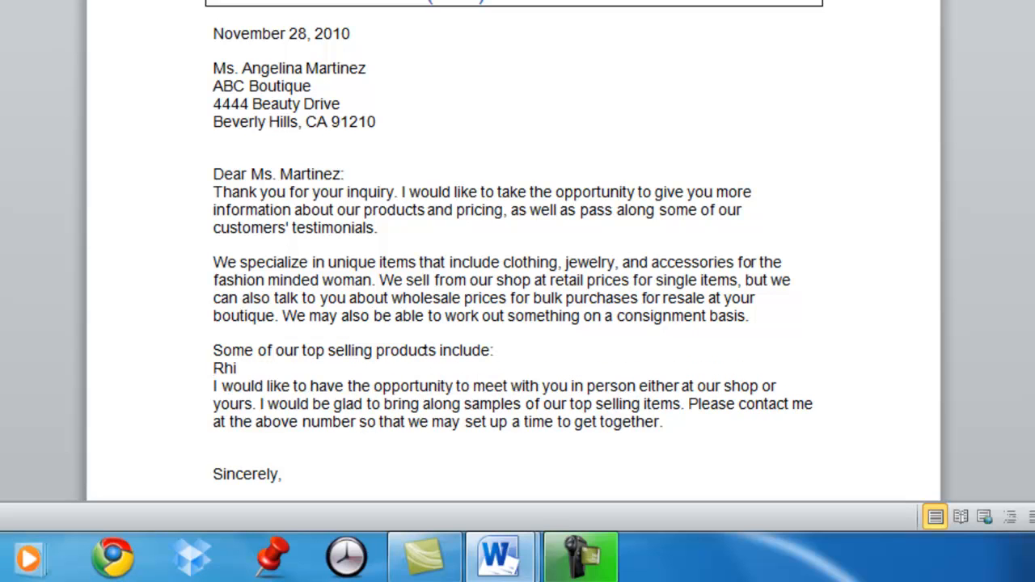
{"action": "type", "text": "nestone tank tops"}
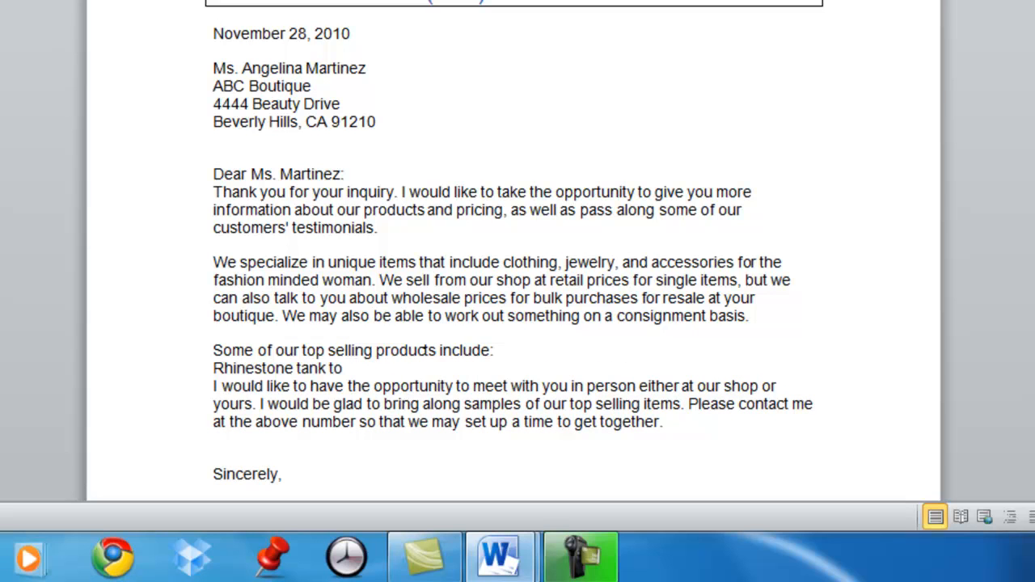
{"action": "key", "text": "Return"}
{"action": "type", "text": "Swar"}
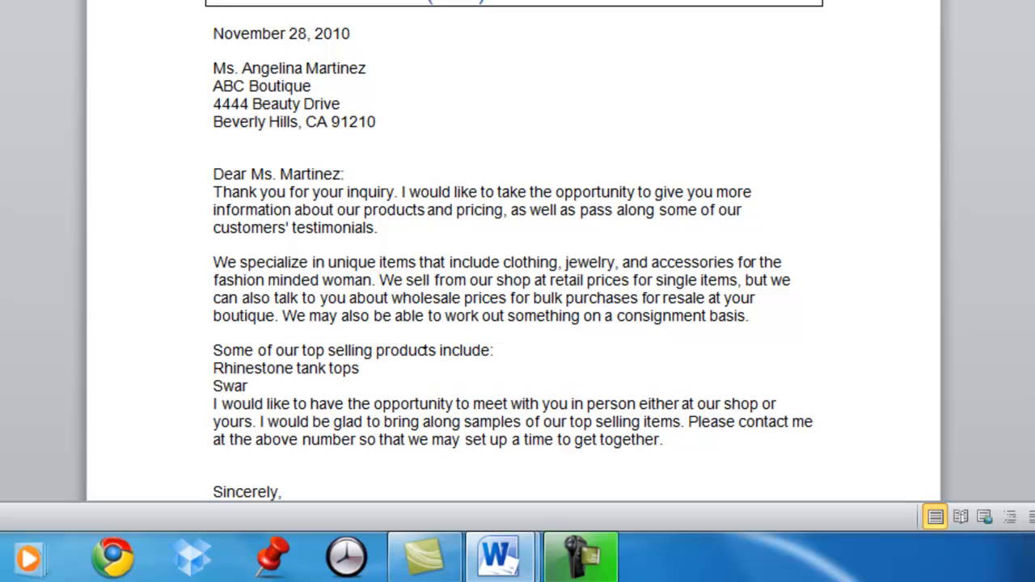
{"action": "type", "text": "ovski cryst"}
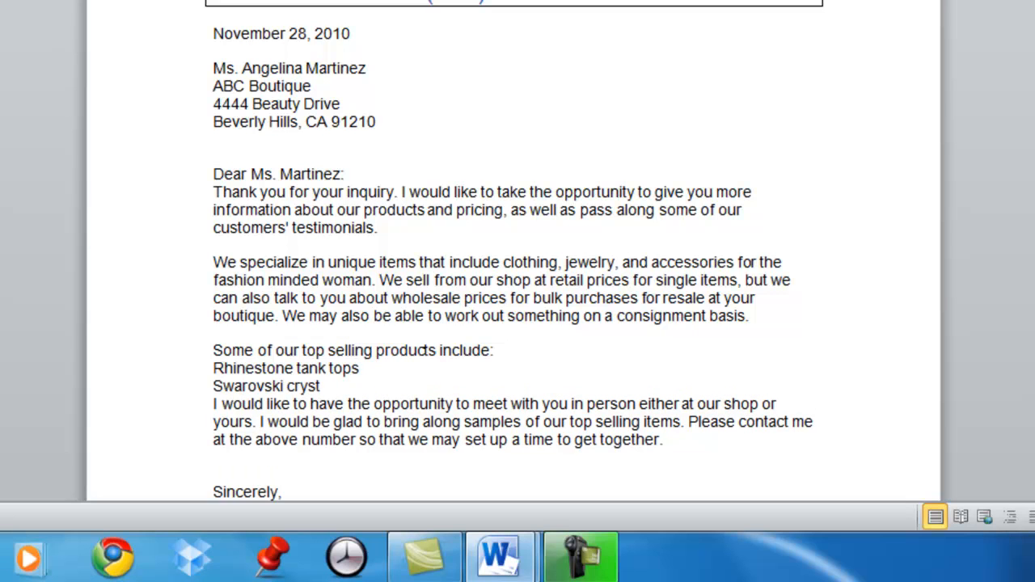
{"action": "type", "text": "al bracelets"}
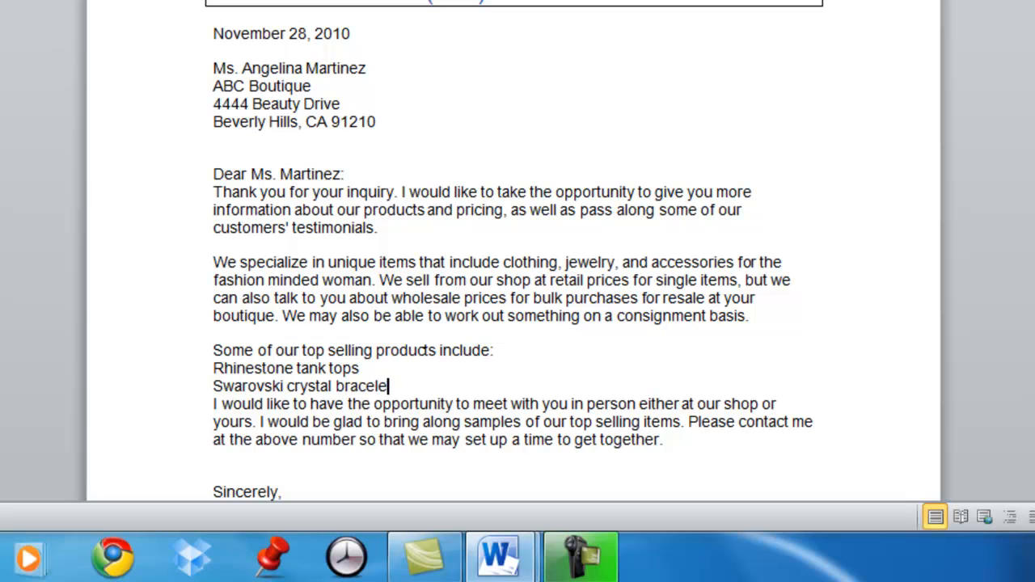
Continue the product list with "One of a kind beaded bracelets" and "Sterling silver necklace and earring sets" on separate lines
{"action": "key", "text": "Return"}
{"action": "type", "text": "One of a kin"}
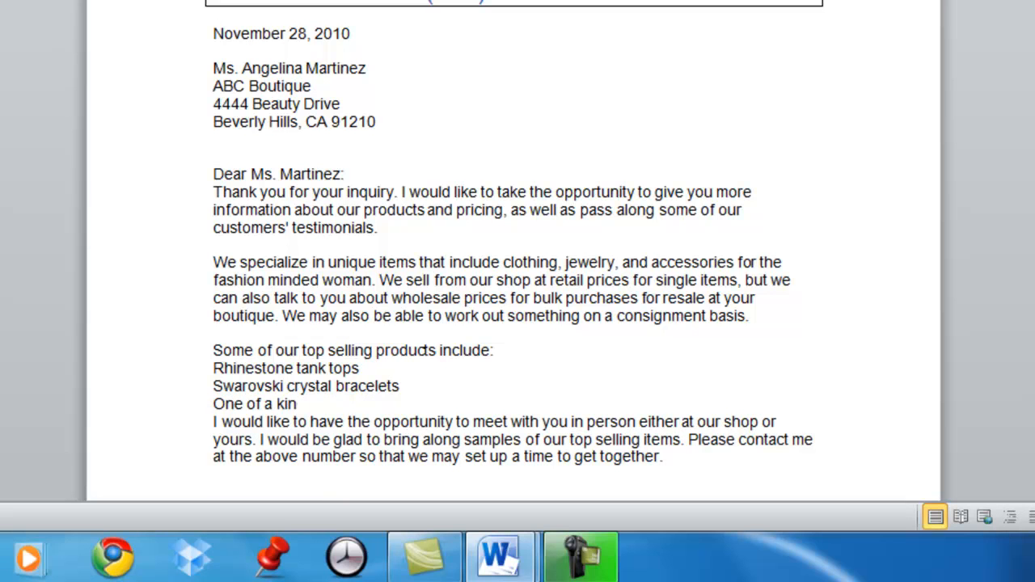
{"action": "type", "text": "d beaded bra"}
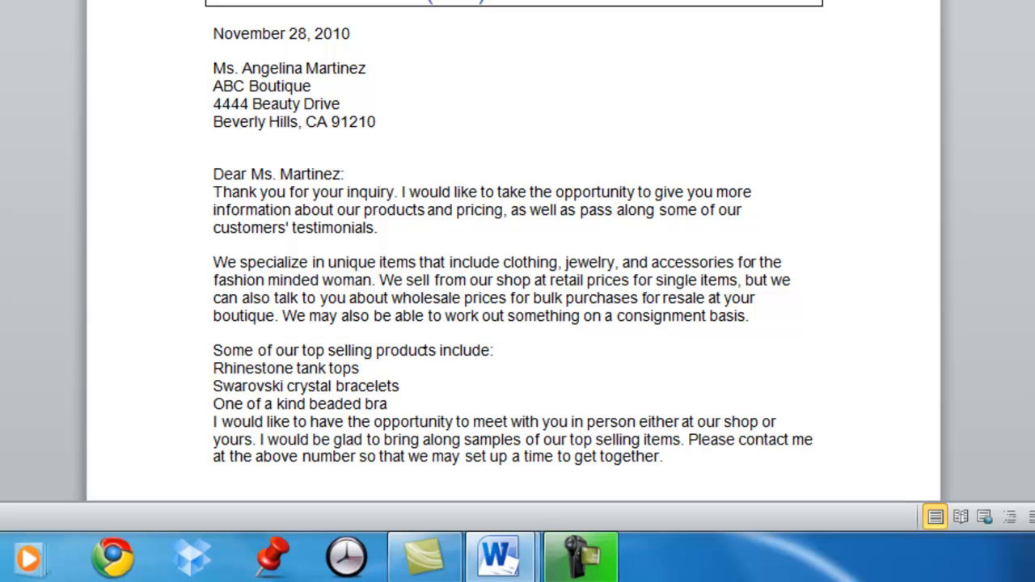
{"action": "type", "text": "celets"}
{"action": "key", "text": "Return"}
{"action": "type", "text": "Sterling silver necklace and earings"}
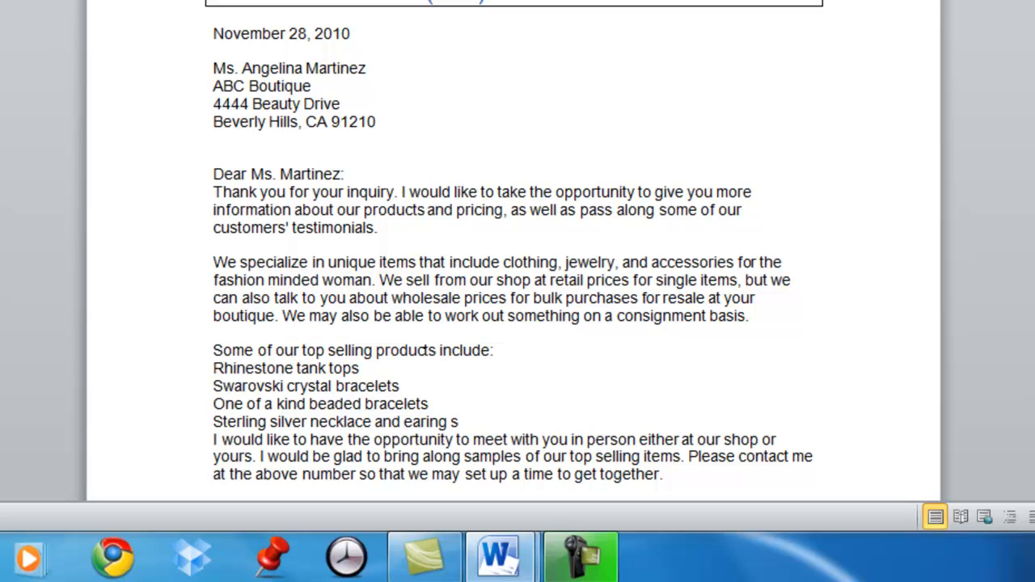
{"action": "key", "text": "BackSpace"}
{"action": "key", "text": "BackSpace"}
{"action": "key", "text": "BackSpace"}
{"action": "type", "text": "ing sets"}
Complete the product list with the lines "Unique one of a kind belt buckles" and "Applique jeans", followed by a blank line
{"action": "key", "text": "Return"}
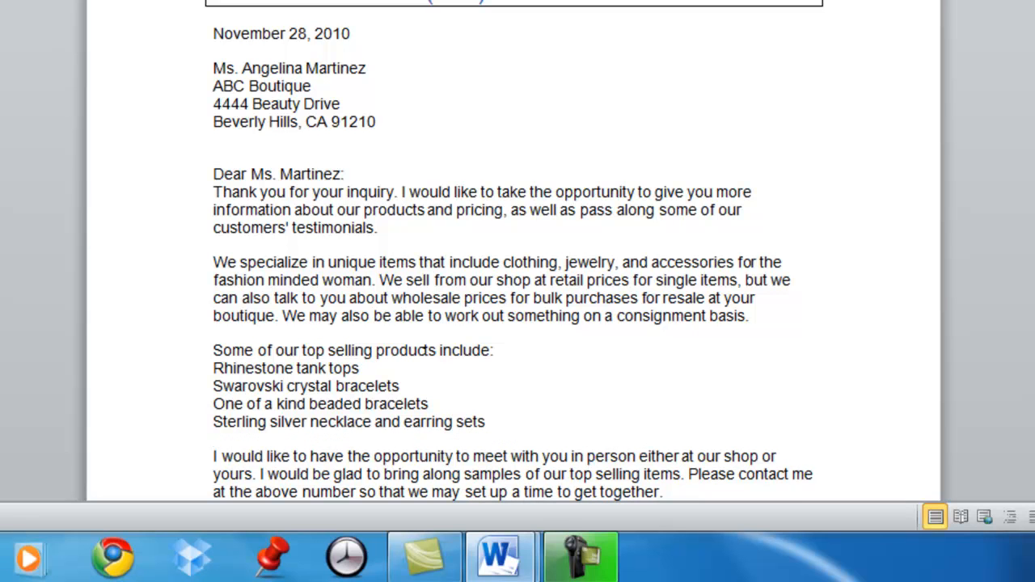
{"action": "type", "text": "Unique one of a kind belt buckles"}
{"action": "key", "text": "Return"}
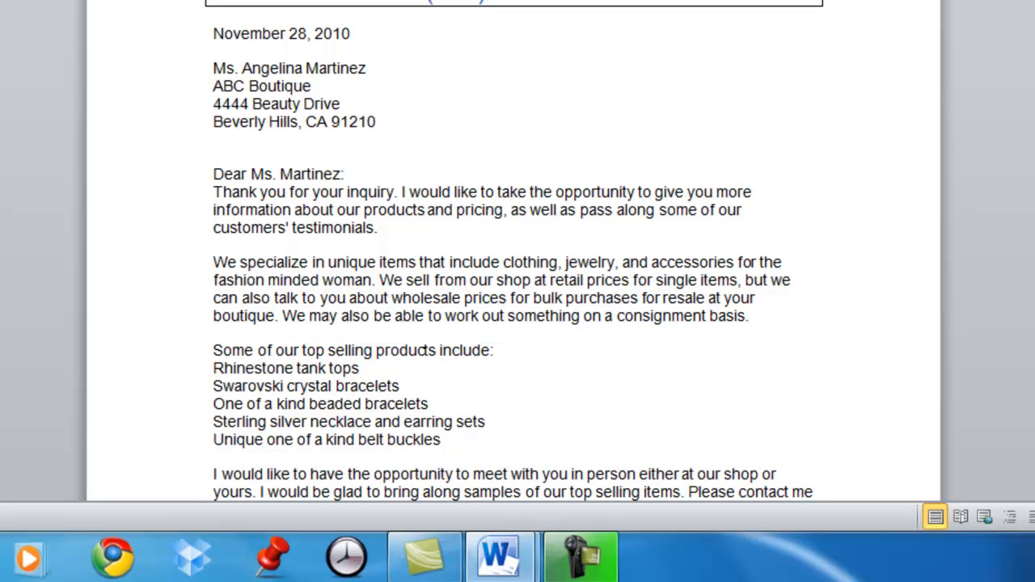
{"action": "type", "text": "Applique jeans"}
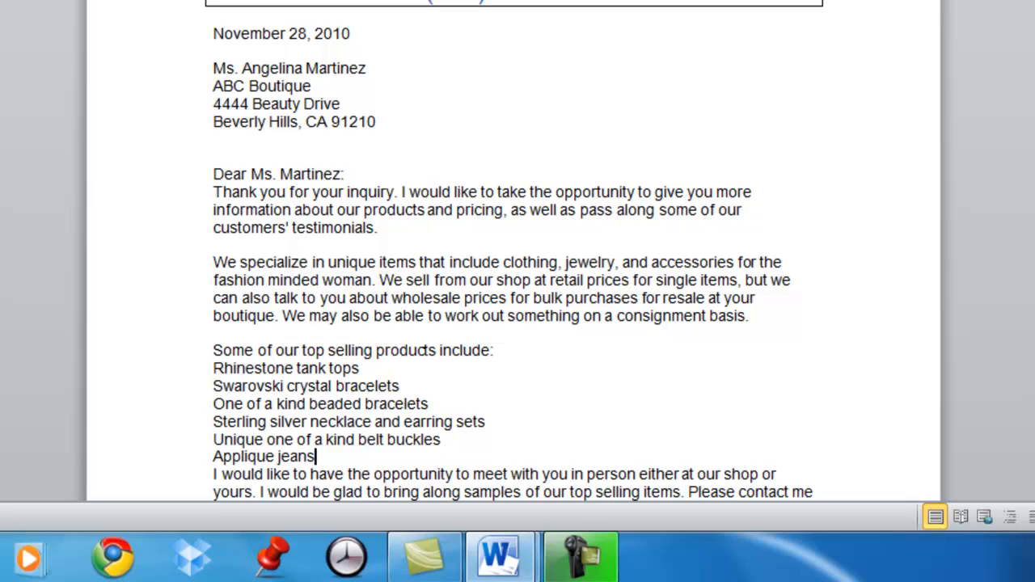
{"action": "key", "text": "Return"}
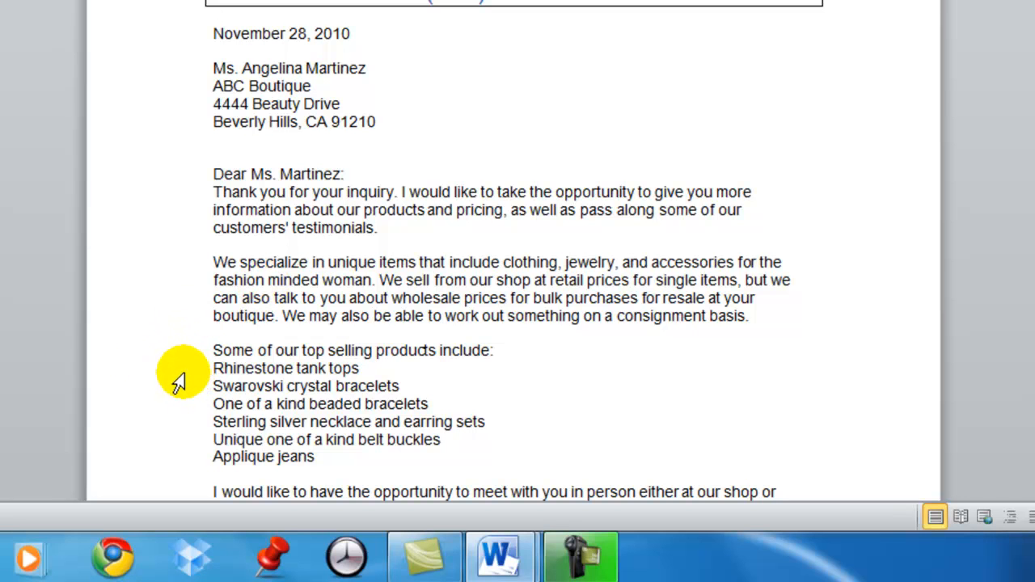
Format the six product lines, from "Rhinestone tank tops" to "Applique jeans", as a list with solid round bullets
{"action": "left_click", "coordinate": [215, 368]}
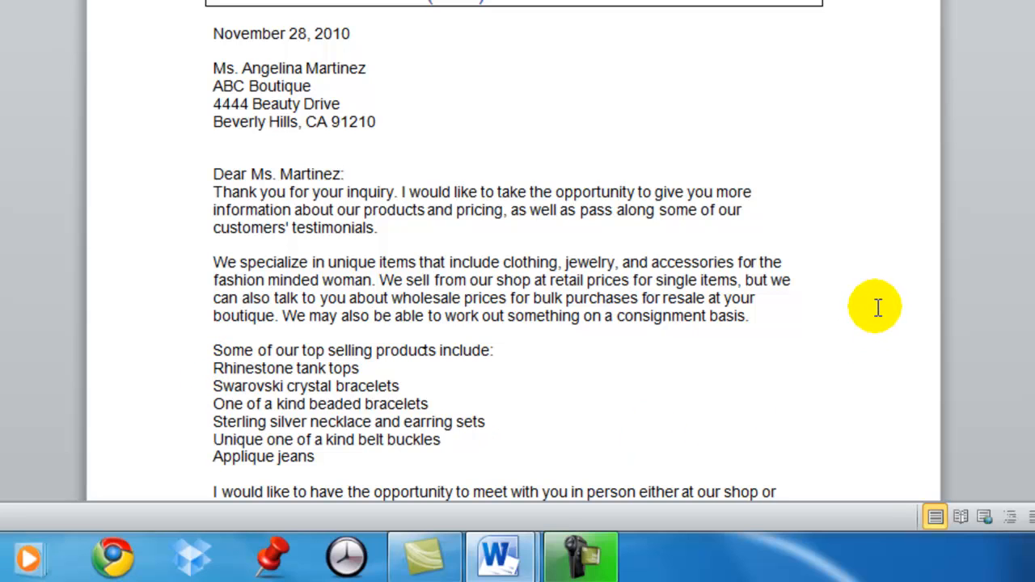
{"action": "key", "text": "shift+Down"}
{"action": "key", "text": "shift+Down"}
{"action": "key", "text": "shift+Down"}
{"action": "key", "text": "shift+Down"}
{"action": "key", "text": "shift+Down"}
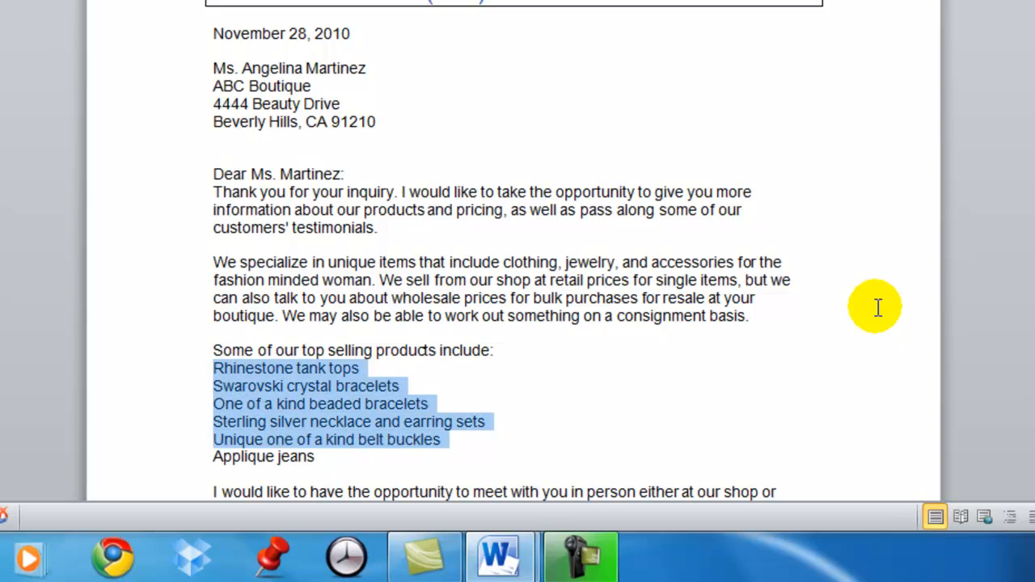
{"action": "key", "text": "shift+Down"}
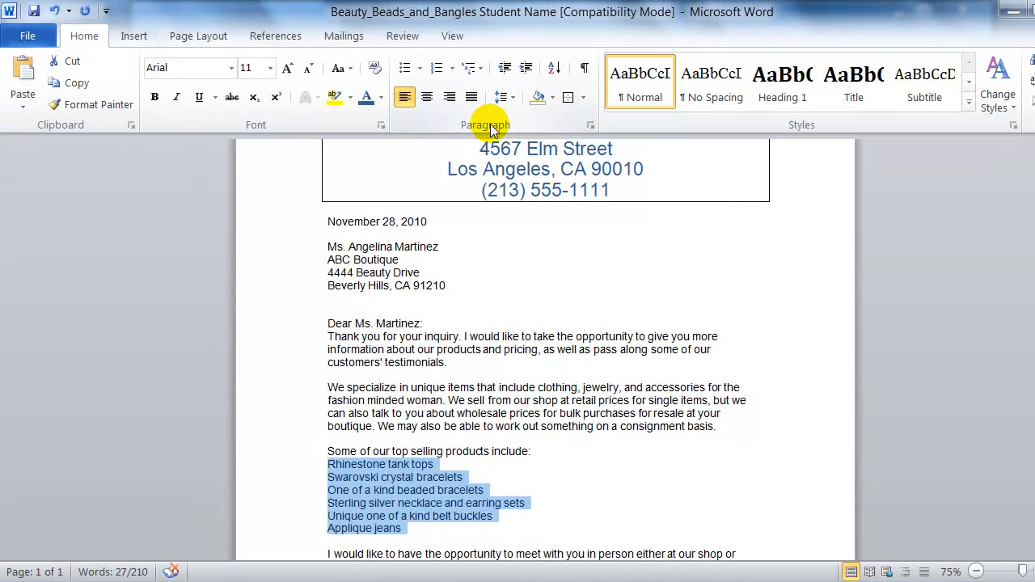
{"action": "left_click", "coordinate": [421, 69]}
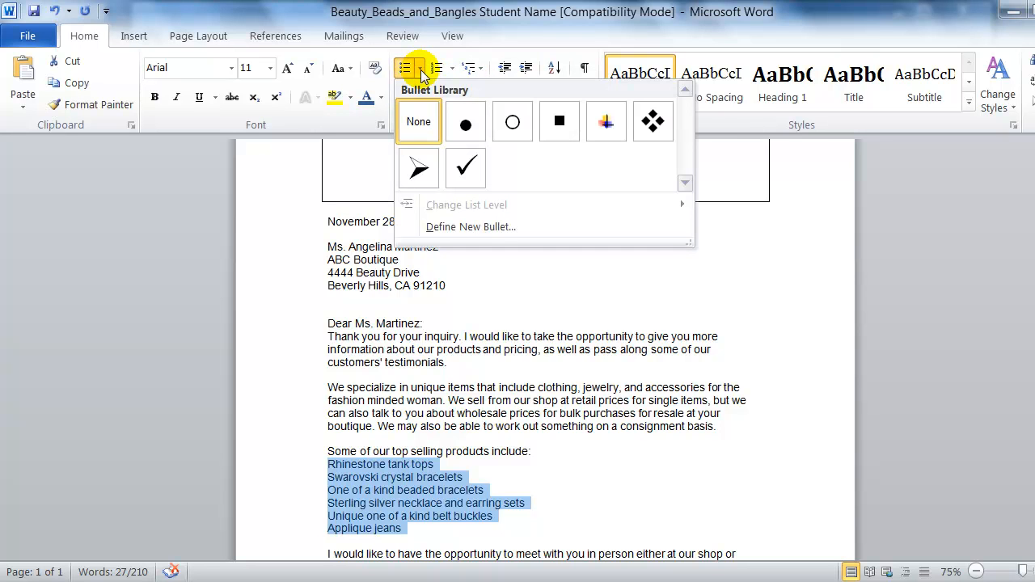
{"action": "left_click", "coordinate": [467, 125]}
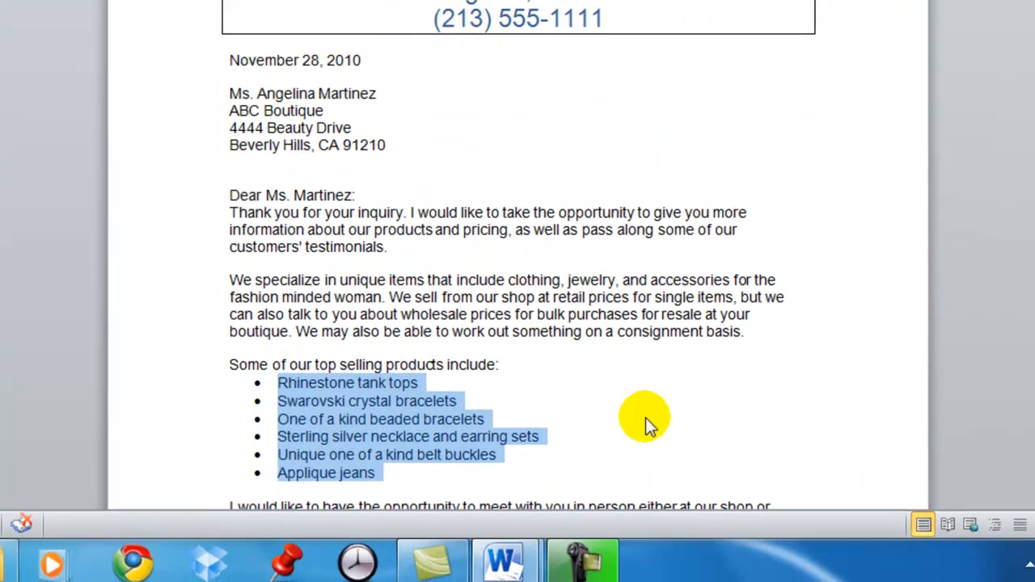
{"action": "left_click", "coordinate": [642, 491]}
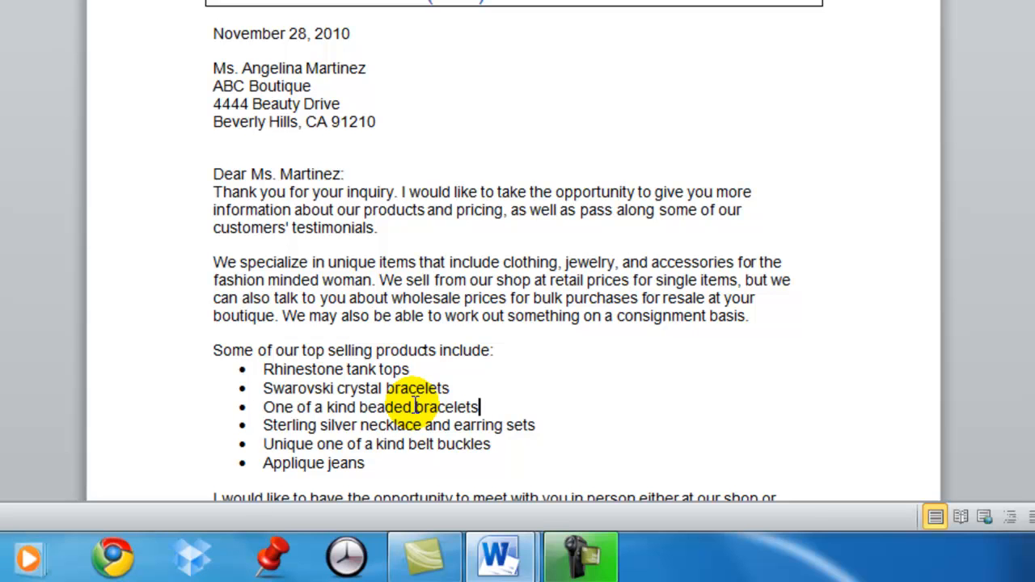
Add a blank line below the bulleted list and paste the copied customer testimonials there
{"action": "scroll", "coordinate": [313, 412], "scroll_direction": "down", "scroll_amount": 2}
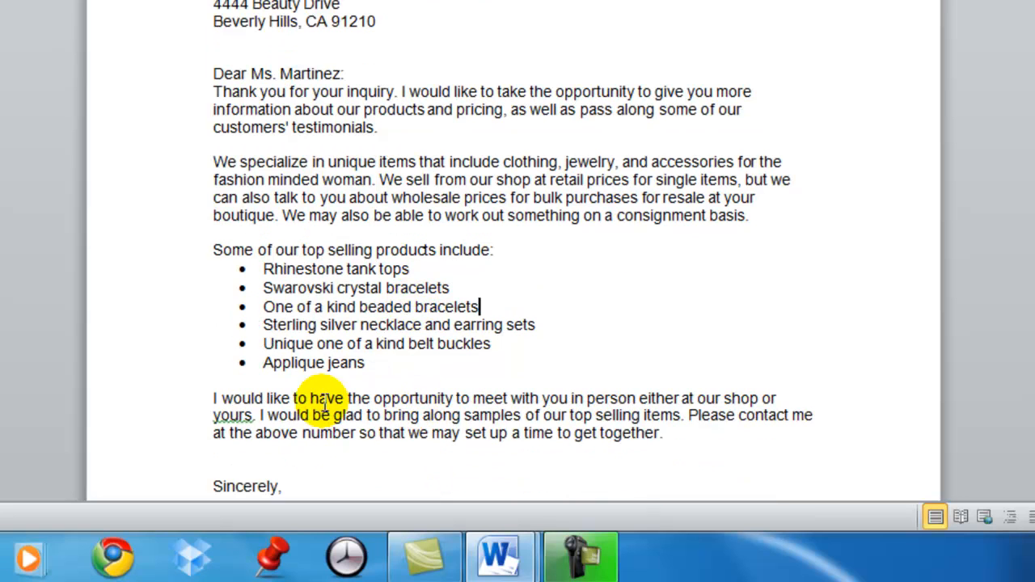
{"action": "left_click", "coordinate": [264, 379]}
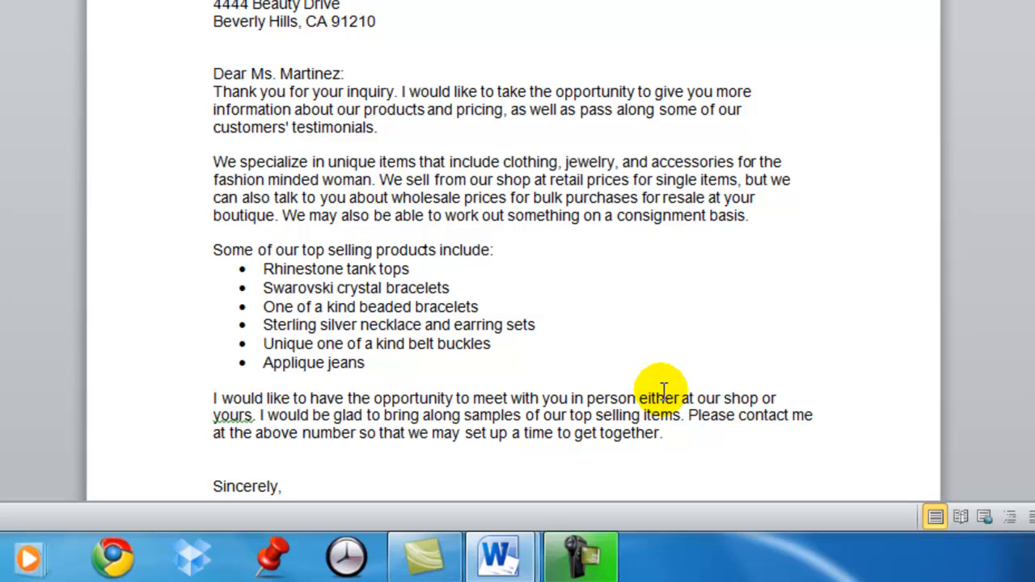
{"action": "key", "text": "Return"}
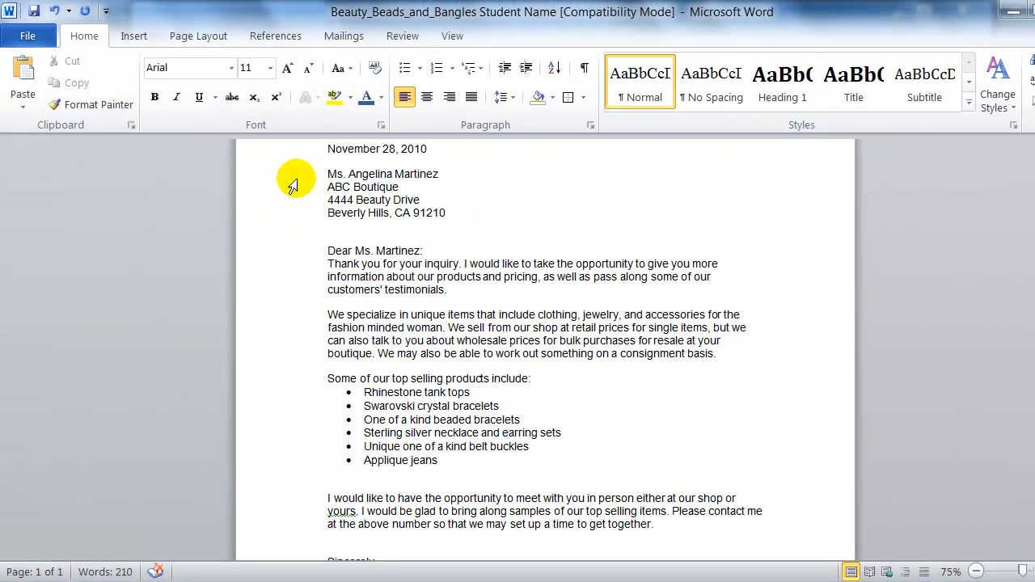
{"action": "left_click", "coordinate": [29, 81]}
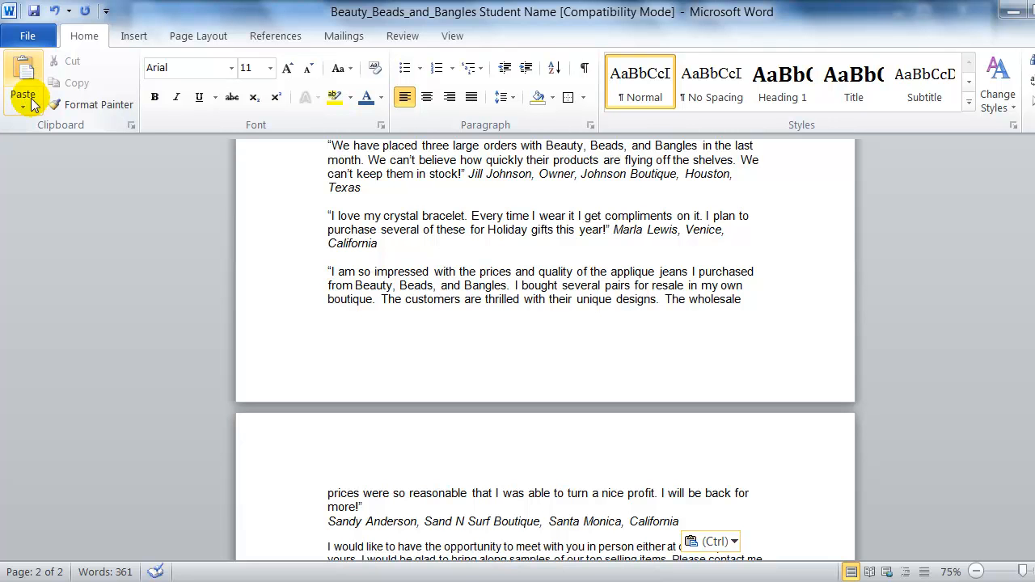
Set the line spacing of all three pasted customer testimonials, including the blank lines between them, to Double
{"action": "scroll", "coordinate": [353, 292], "scroll_direction": "up", "scroll_amount": 2}
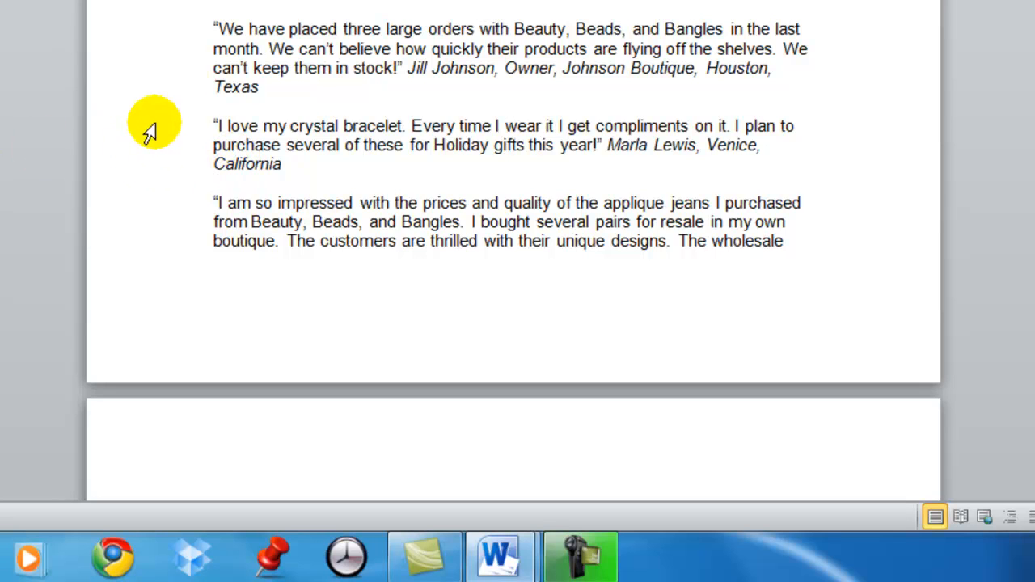
{"action": "left_click", "coordinate": [212, 26]}
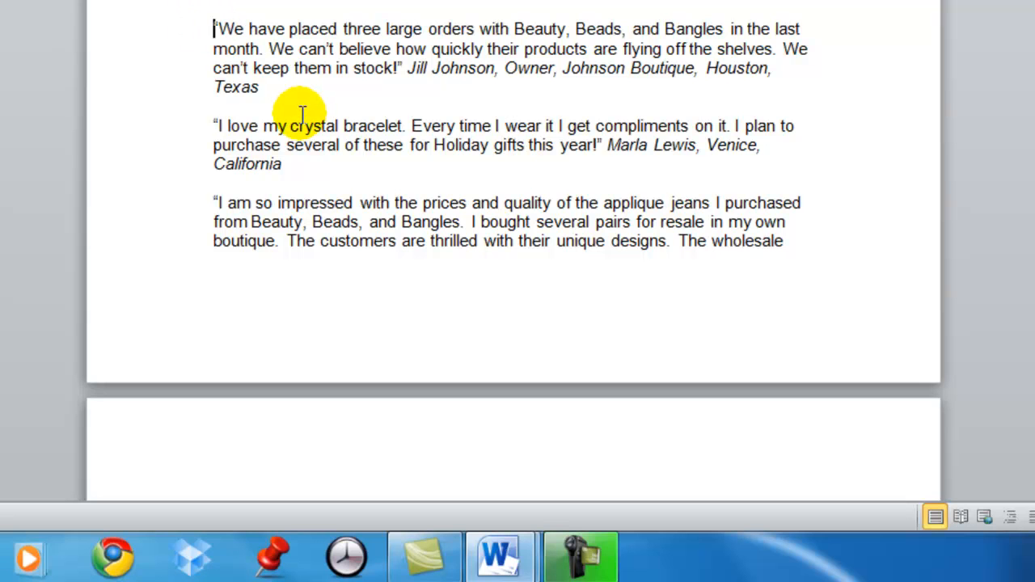
{"action": "key", "text": "shift+Down"}
{"action": "key", "text": "shift+Down"}
{"action": "key", "text": "shift+Down"}
{"action": "key", "text": "shift+Down"}
{"action": "key", "text": "shift+Down"}
{"action": "key", "text": "shift+Down"}
{"action": "key", "text": "shift+Down"}
{"action": "key", "text": "shift+Down"}
{"action": "key", "text": "shift+Down"}
{"action": "key", "text": "shift+Down"}
{"action": "key", "text": "shift+Down"}
{"action": "key", "text": "shift+Down"}
{"action": "key", "text": "shift+Down"}
{"action": "key", "text": "shift+Down"}
{"action": "key", "text": "shift+Down"}
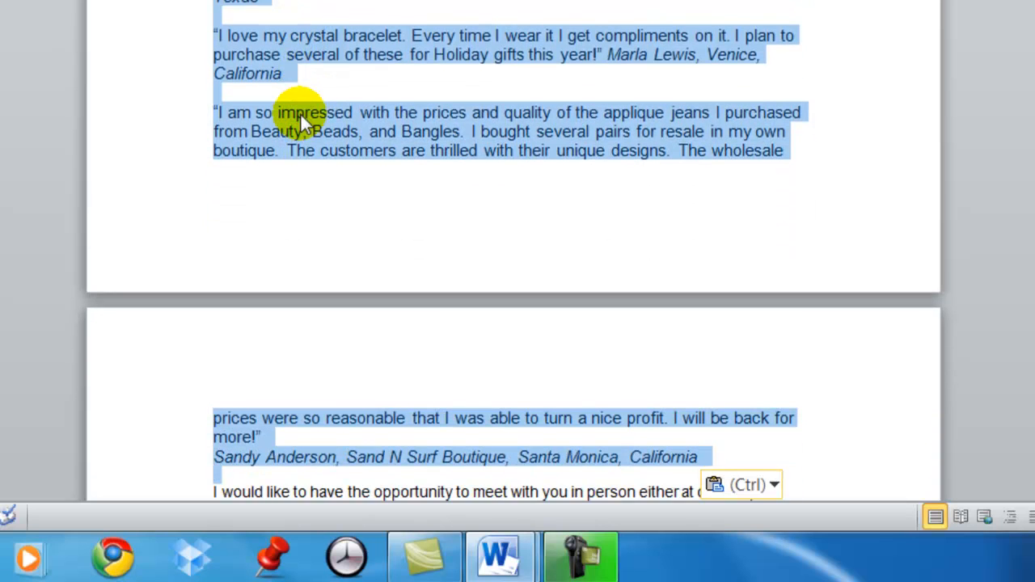
{"action": "key", "text": "shift+Down"}
{"action": "key", "text": "shift+Up"}
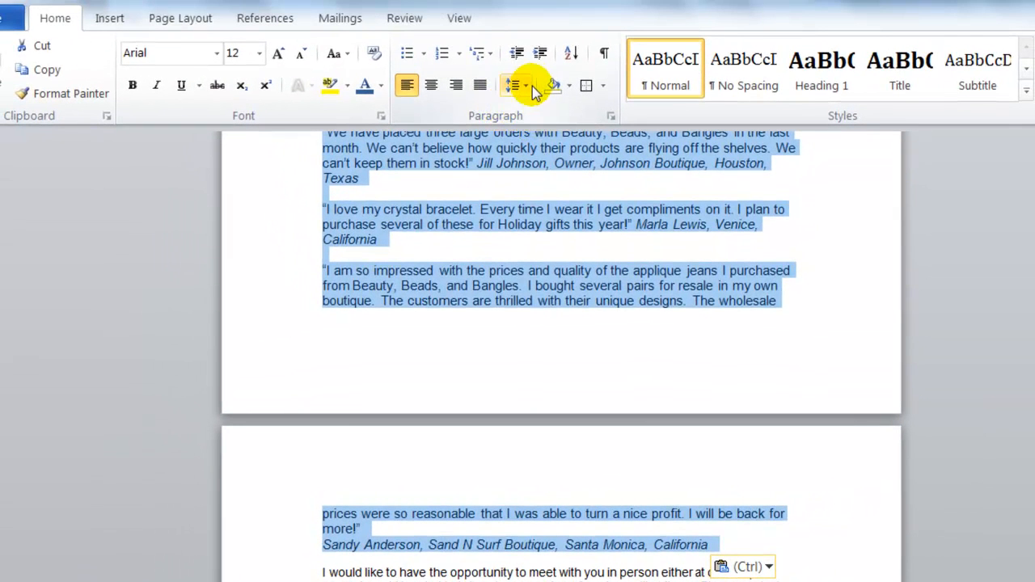
{"action": "left_click", "coordinate": [525, 86]}
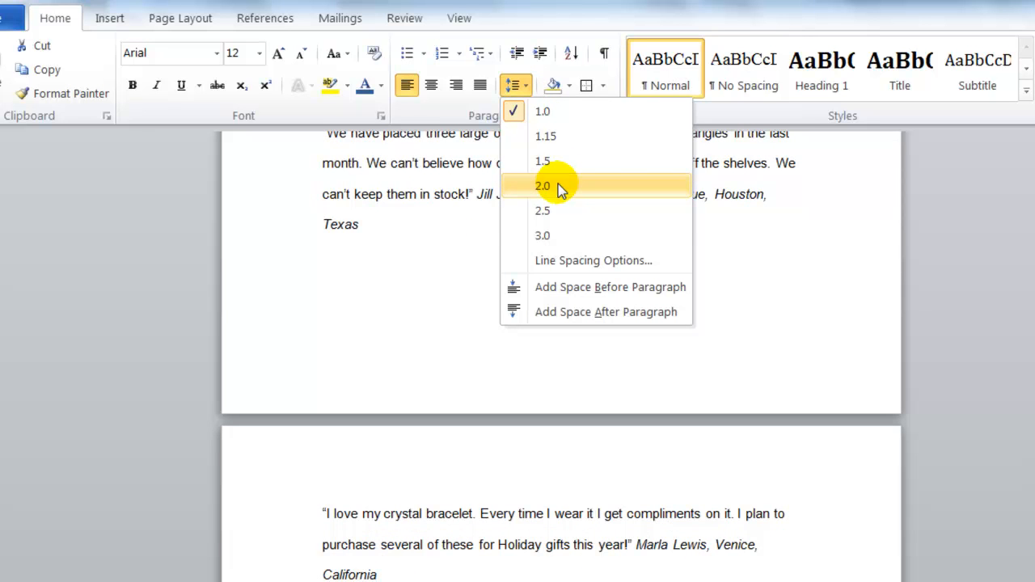
{"action": "left_click", "coordinate": [524, 85]}
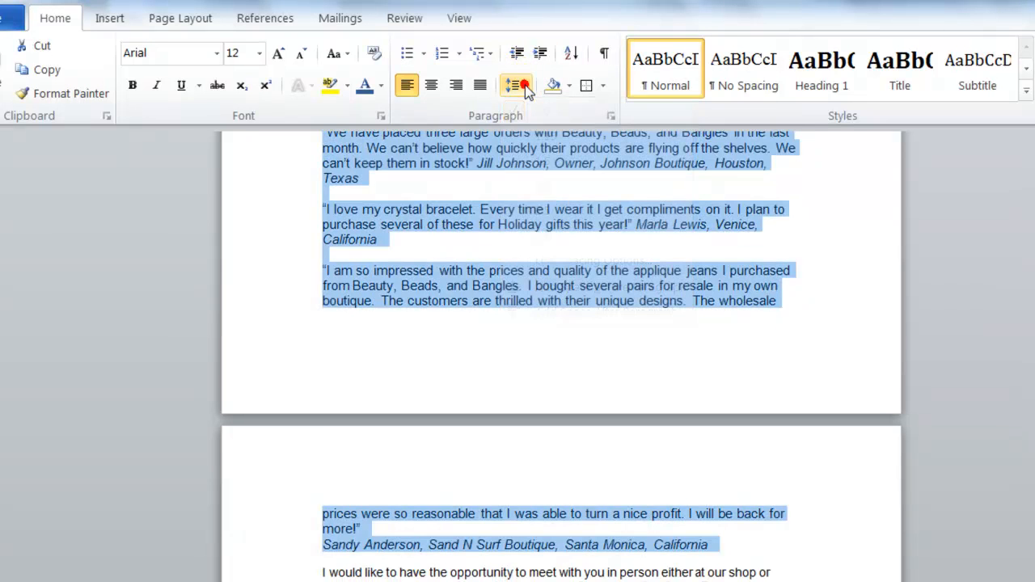
{"action": "left_click", "coordinate": [611, 119]}
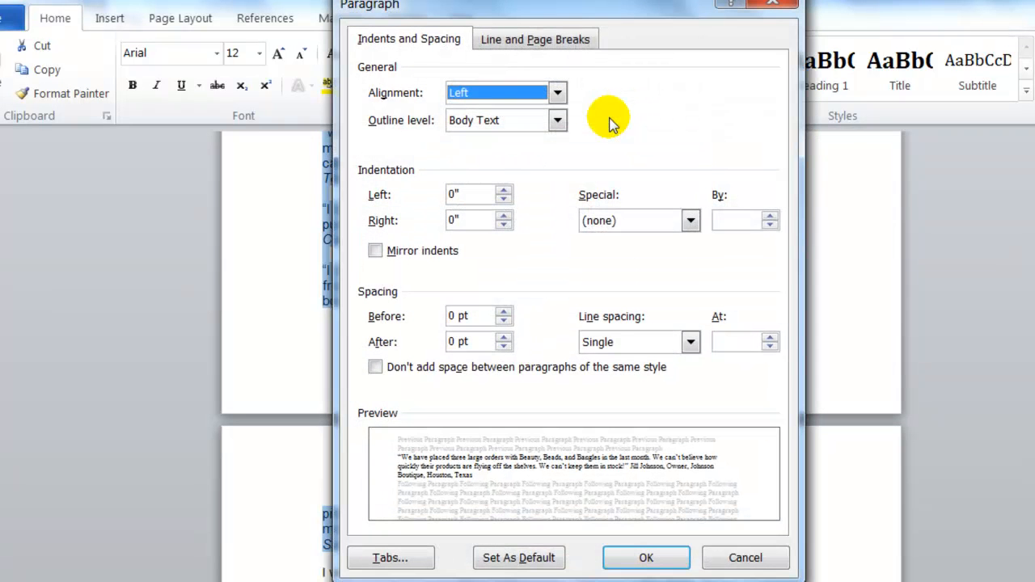
{"action": "left_click", "coordinate": [687, 342]}
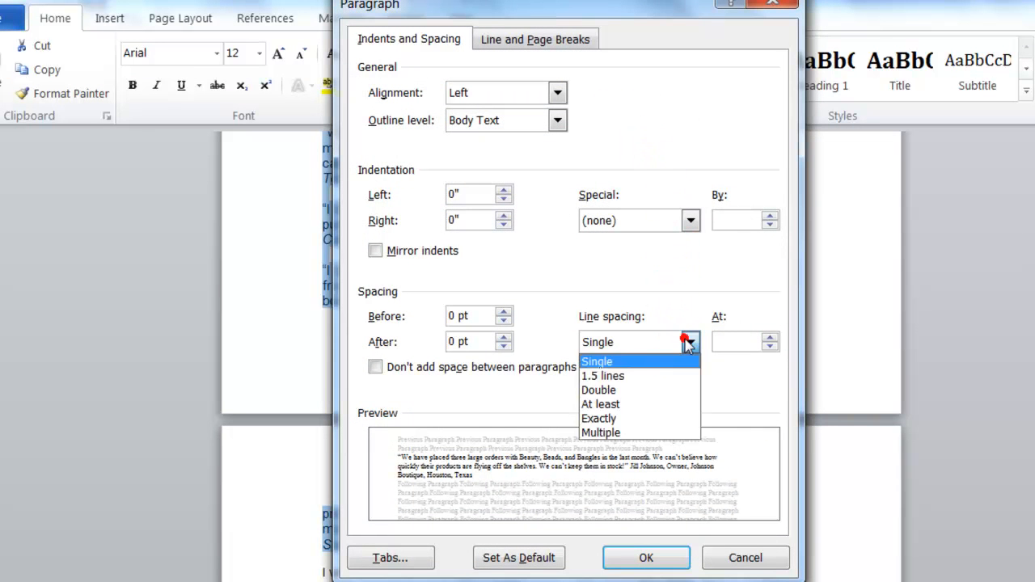
{"action": "left_click", "coordinate": [657, 392]}
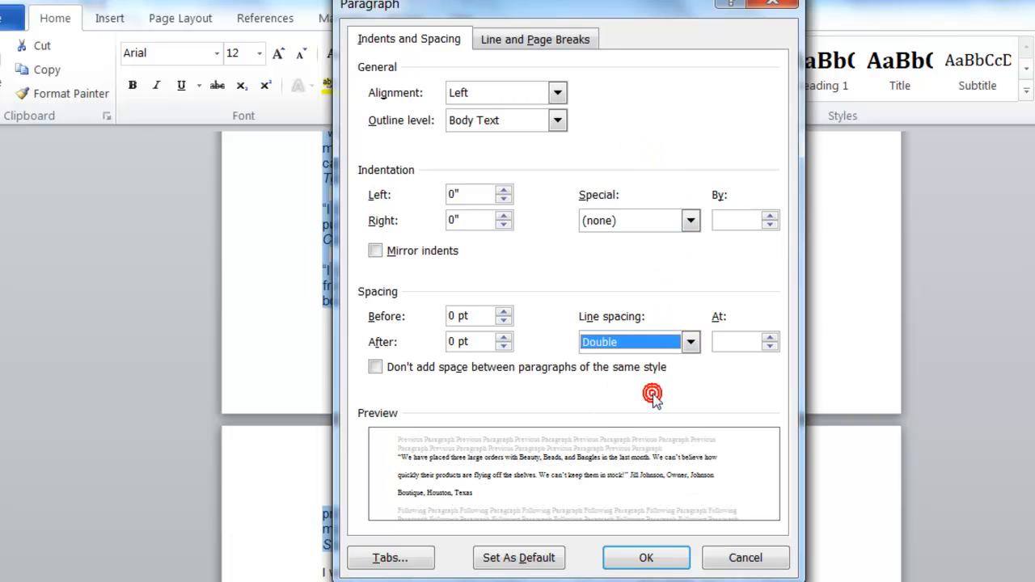
{"action": "left_click", "coordinate": [644, 558]}
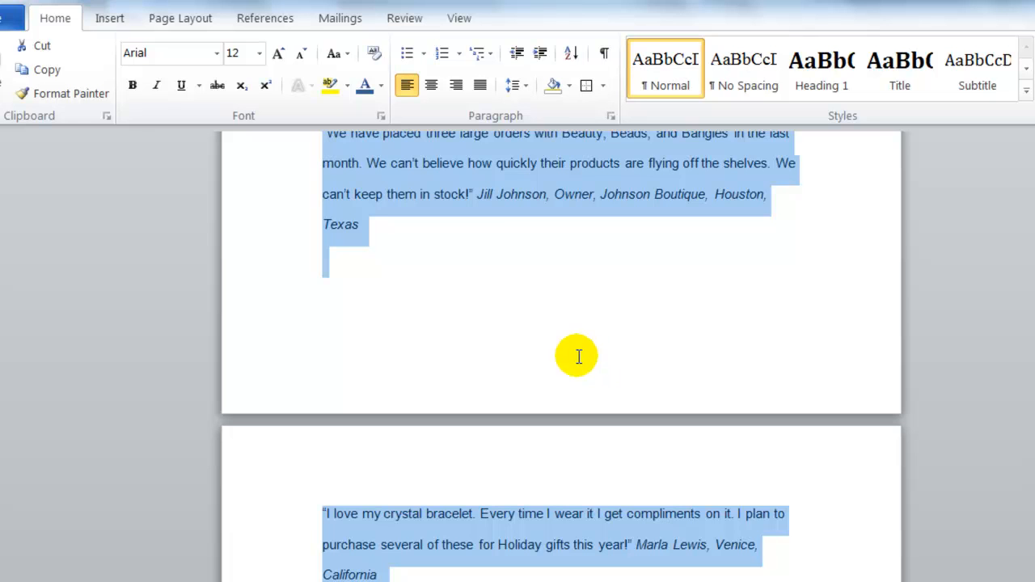
Indent the double-spaced customer testimonials 1" from the left, then deselect them
{"action": "scroll", "coordinate": [601, 402], "scroll_direction": "up", "scroll_amount": 4}
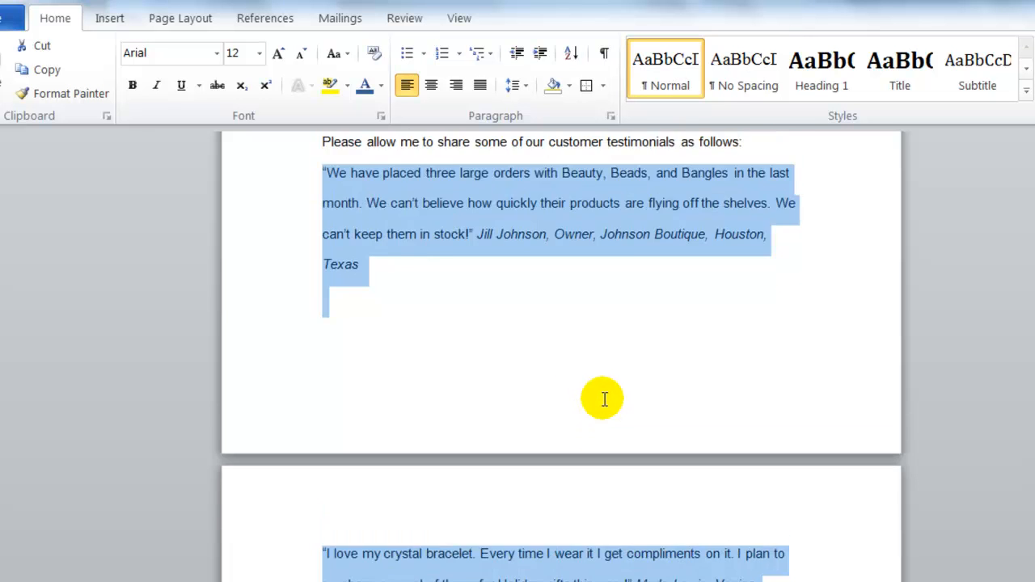
{"action": "scroll", "coordinate": [603, 401], "scroll_direction": "down", "scroll_amount": 13}
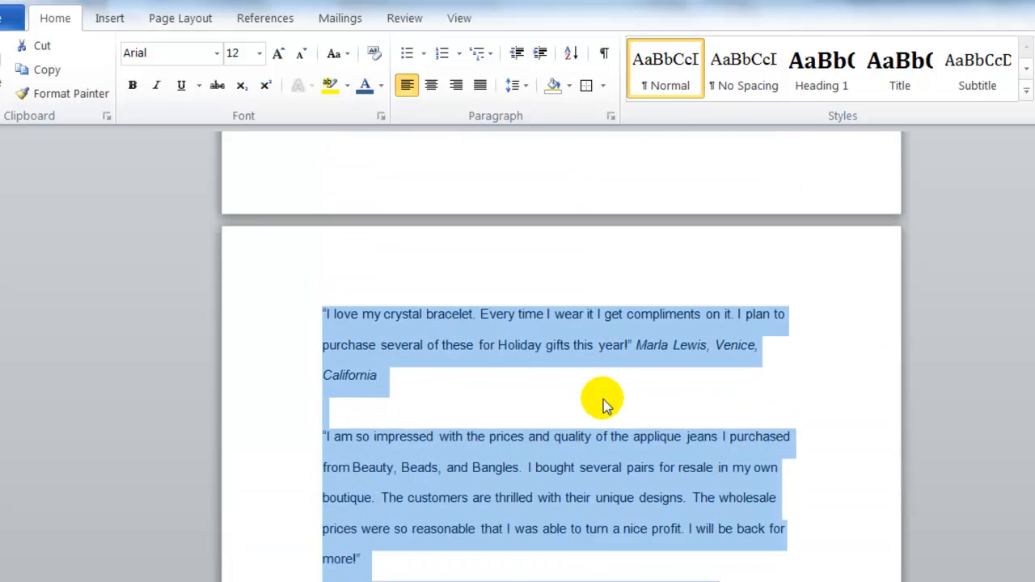
{"action": "scroll", "coordinate": [604, 399], "scroll_direction": "up", "scroll_amount": 10}
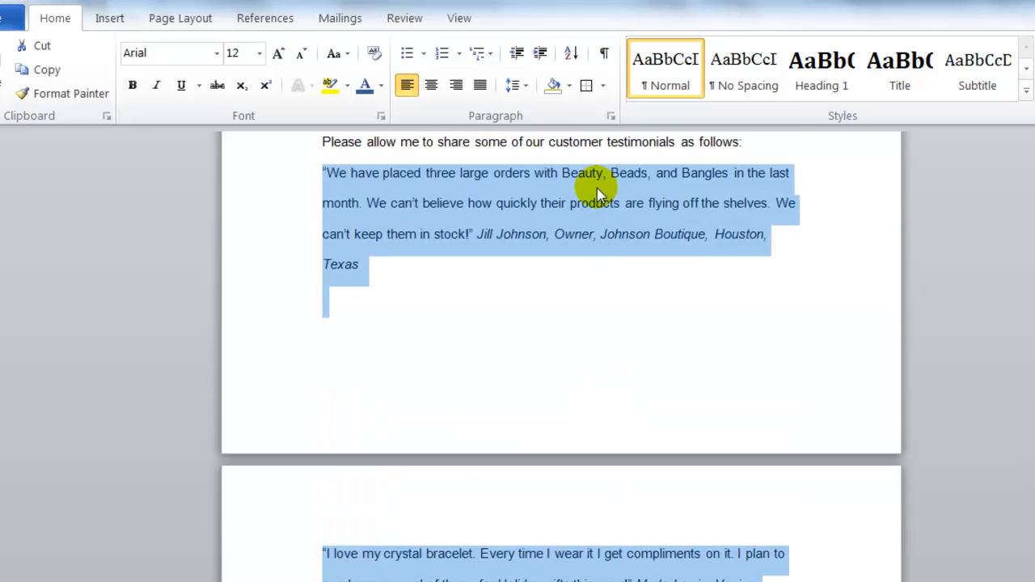
{"action": "left_click", "coordinate": [611, 119]}
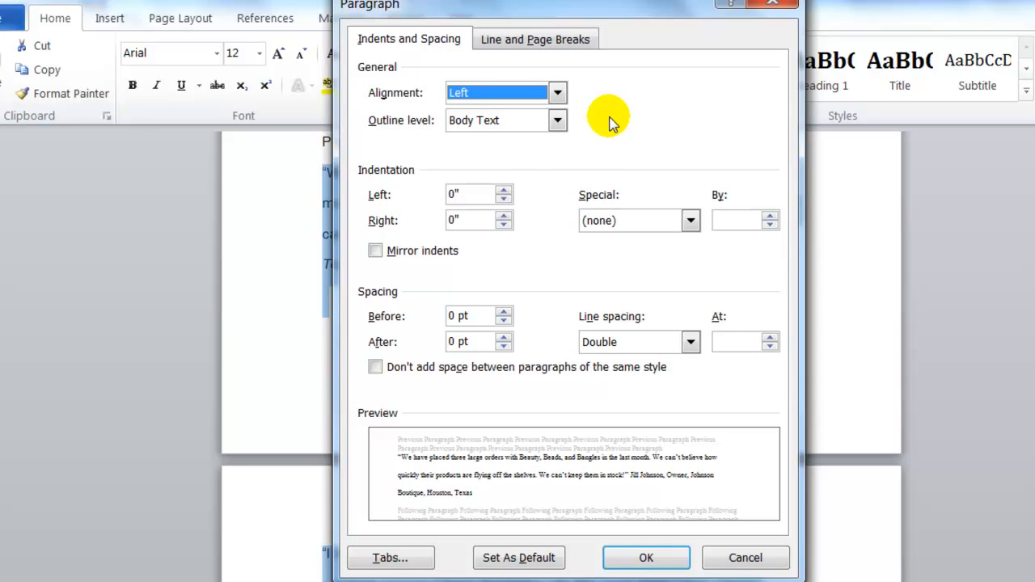
{"action": "left_click", "coordinate": [503, 192]}
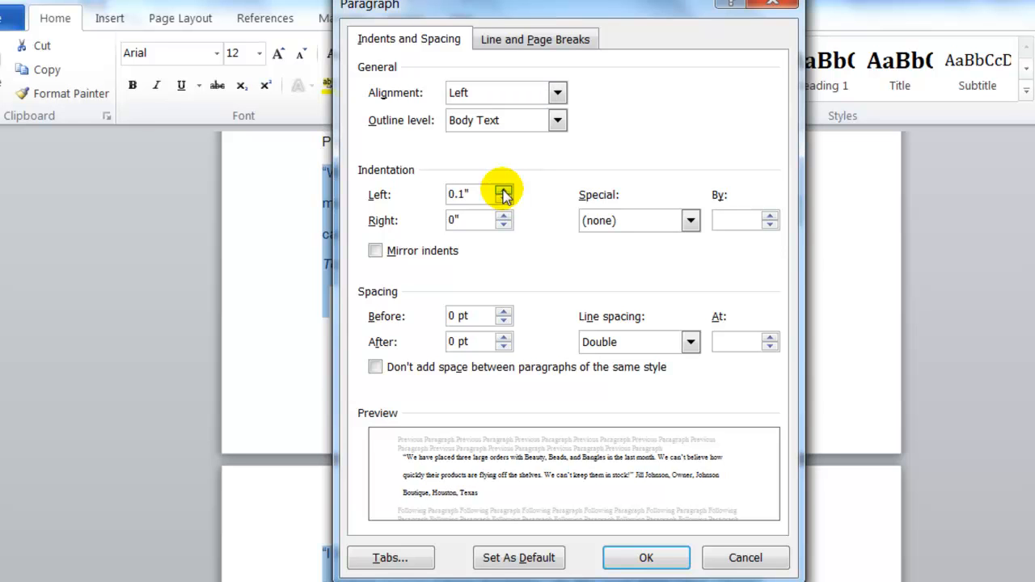
{"action": "left_click", "coordinate": [503, 192]}
{"action": "left_click", "coordinate": [503, 192]}
{"action": "left_click", "coordinate": [503, 192]}
{"action": "left_click", "coordinate": [503, 192]}
{"action": "left_click", "coordinate": [503, 191]}
{"action": "left_click", "coordinate": [503, 192]}
{"action": "left_click", "coordinate": [503, 192]}
{"action": "left_click", "coordinate": [503, 192]}
{"action": "left_click", "coordinate": [503, 192]}
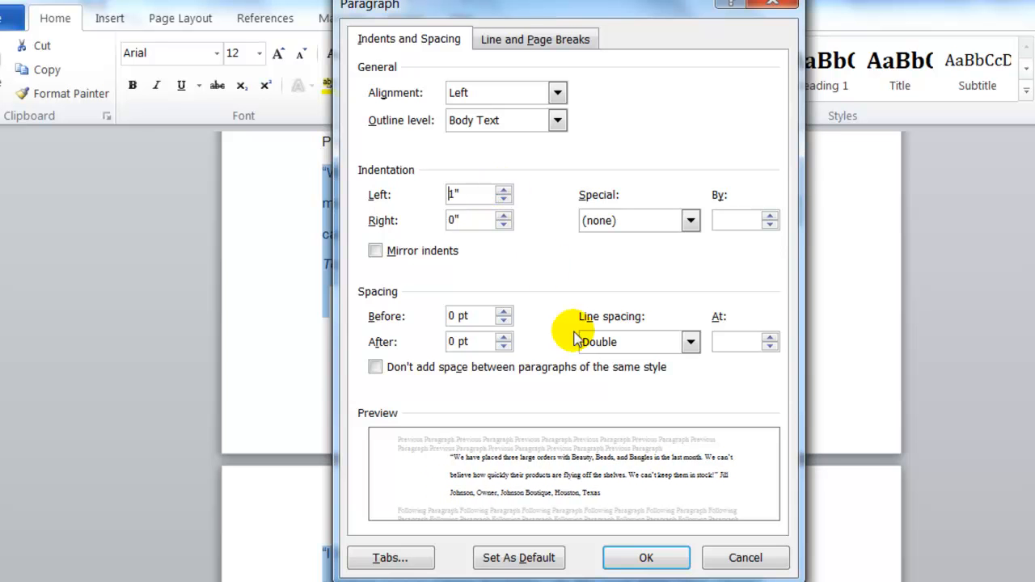
{"action": "left_click", "coordinate": [639, 560]}
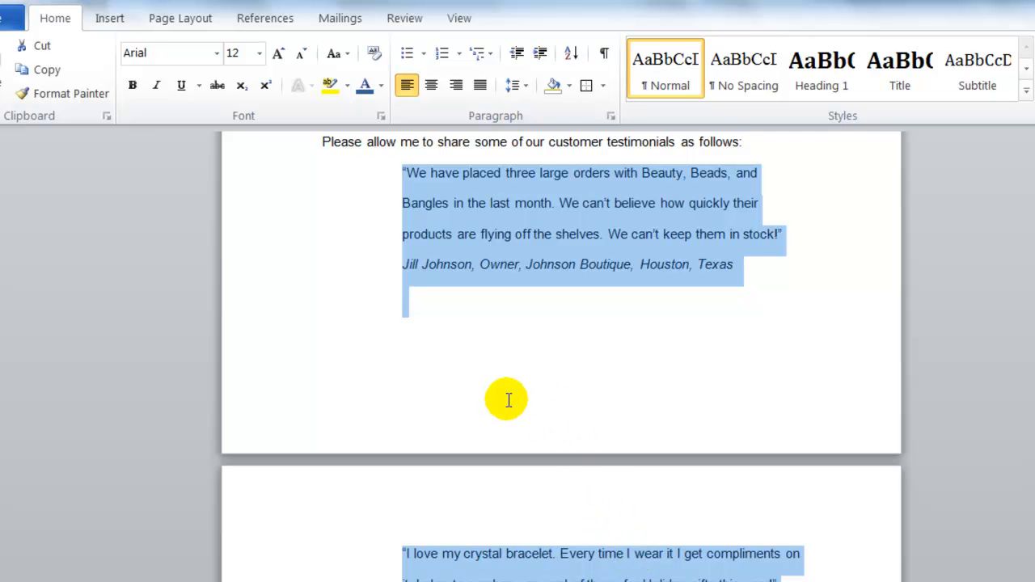
{"action": "left_click", "coordinate": [435, 347]}
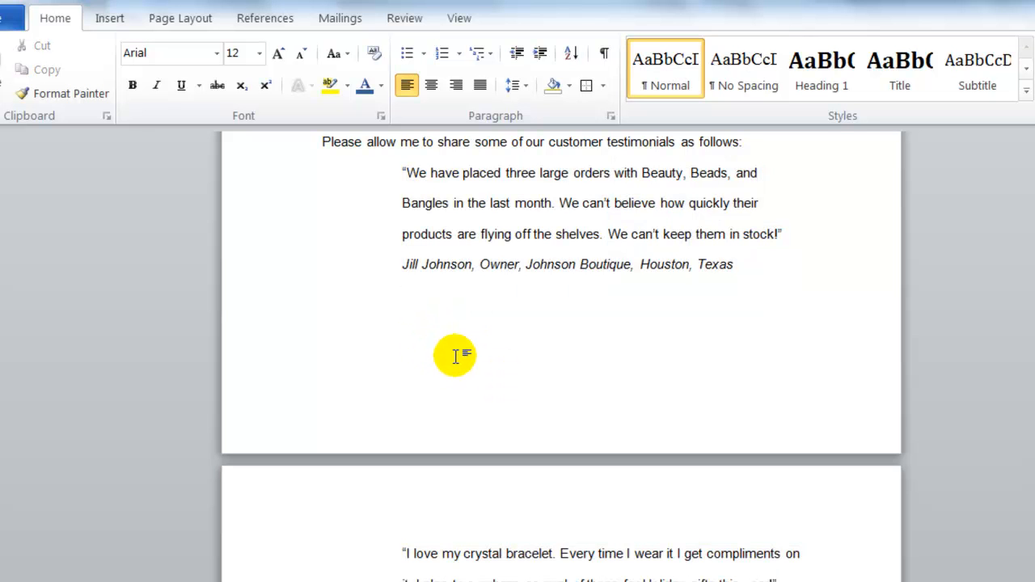
Set custom page margins of 1.5" at the top and 1.5" at the bottom for the whole document
{"action": "scroll", "coordinate": [393, 339], "scroll_direction": "up", "scroll_amount": 10}
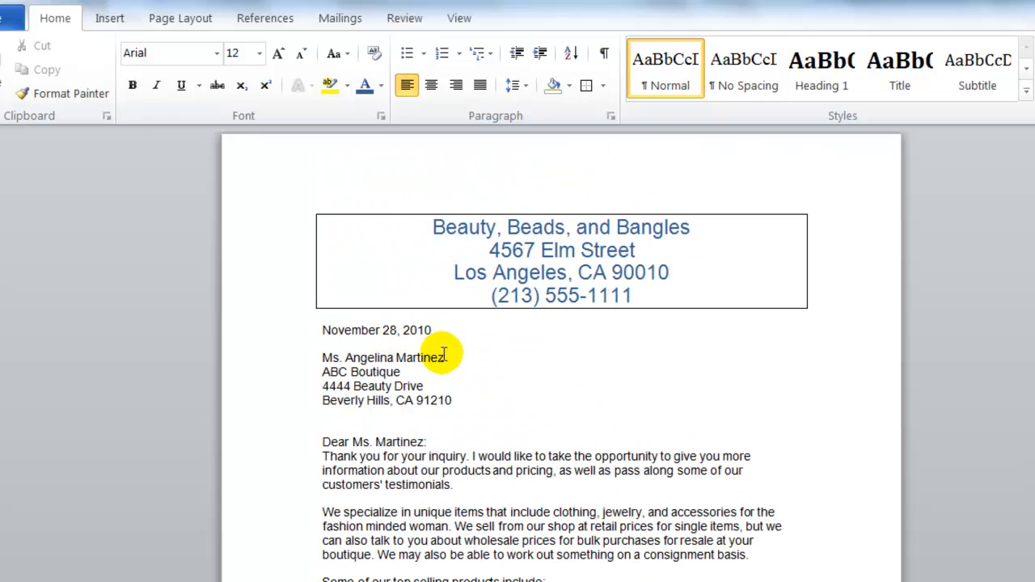
{"action": "left_click", "coordinate": [182, 27]}
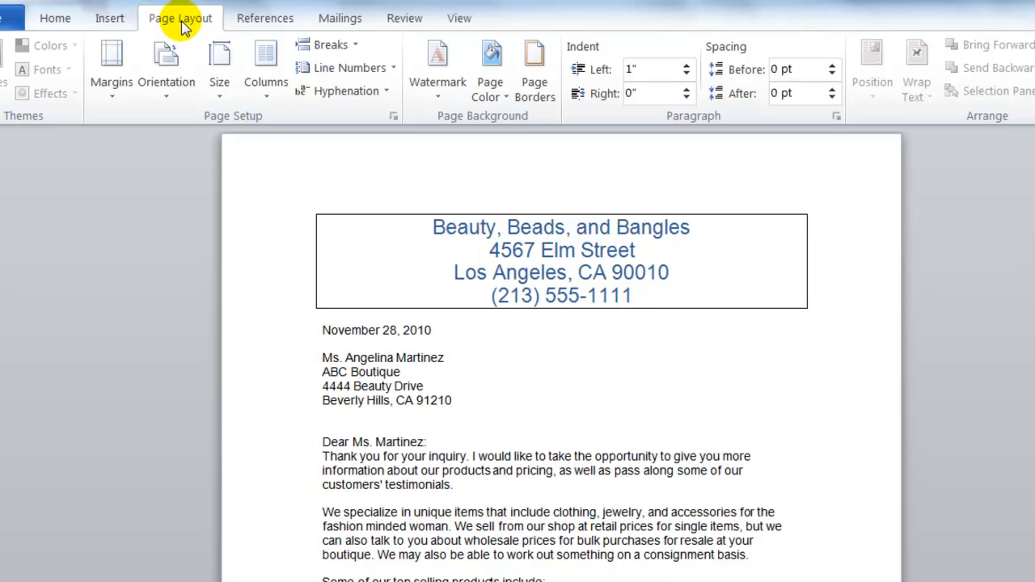
{"action": "left_click", "coordinate": [113, 104]}
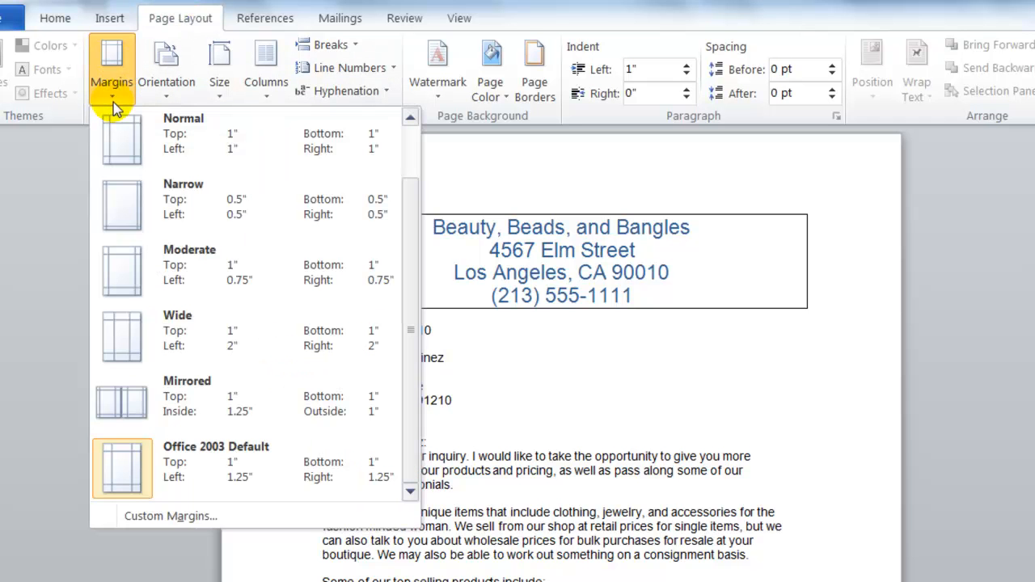
{"action": "left_click", "coordinate": [151, 515]}
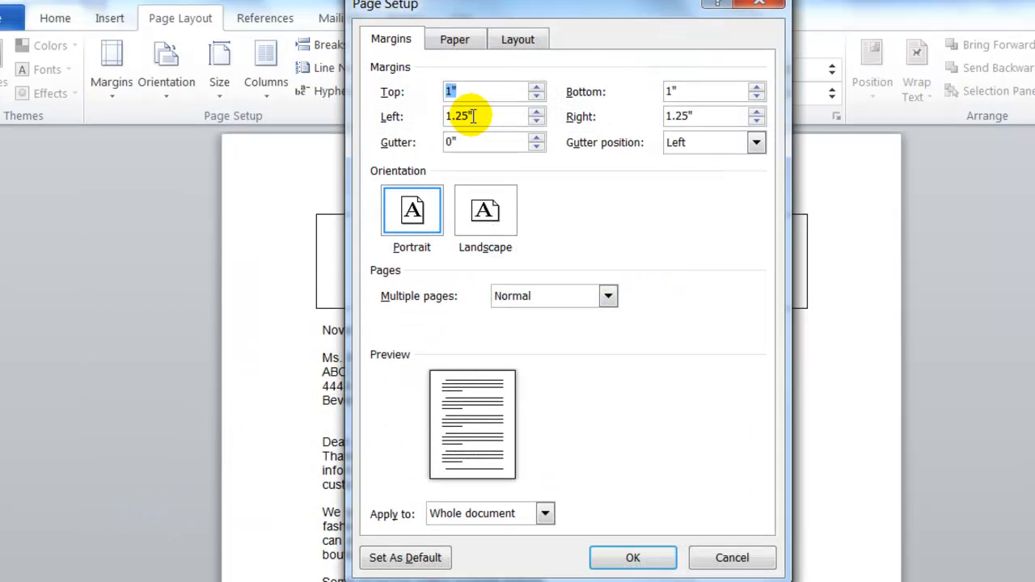
{"action": "left_click", "coordinate": [538, 88]}
{"action": "left_click", "coordinate": [537, 87]}
{"action": "left_click", "coordinate": [538, 87]}
{"action": "left_click", "coordinate": [538, 88]}
{"action": "left_click", "coordinate": [538, 88]}
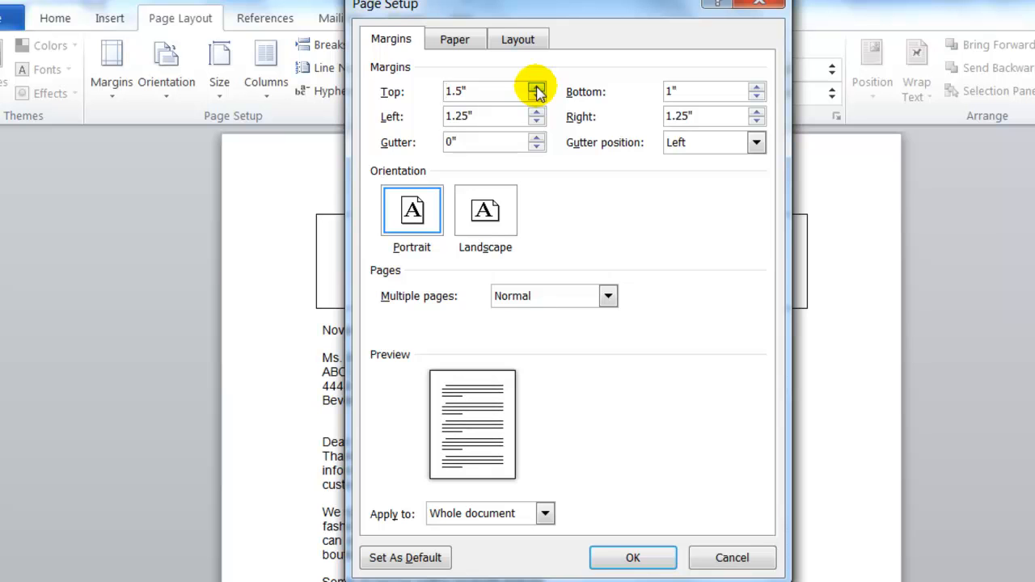
{"action": "left_click", "coordinate": [756, 86]}
{"action": "left_click", "coordinate": [755, 86]}
{"action": "left_click", "coordinate": [755, 87]}
{"action": "left_click", "coordinate": [756, 87]}
{"action": "left_click", "coordinate": [755, 87]}
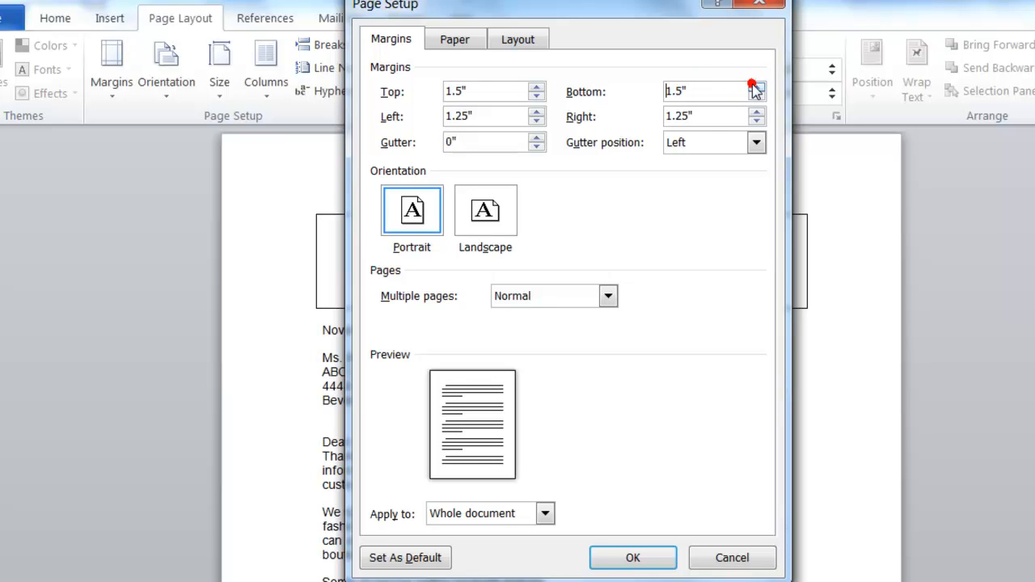
Set the document's left margin to 1.2", reduce the right margin to match, and apply the custom margins
{"action": "left_click", "coordinate": [502, 113]}
{"action": "left_click", "coordinate": [537, 120]}
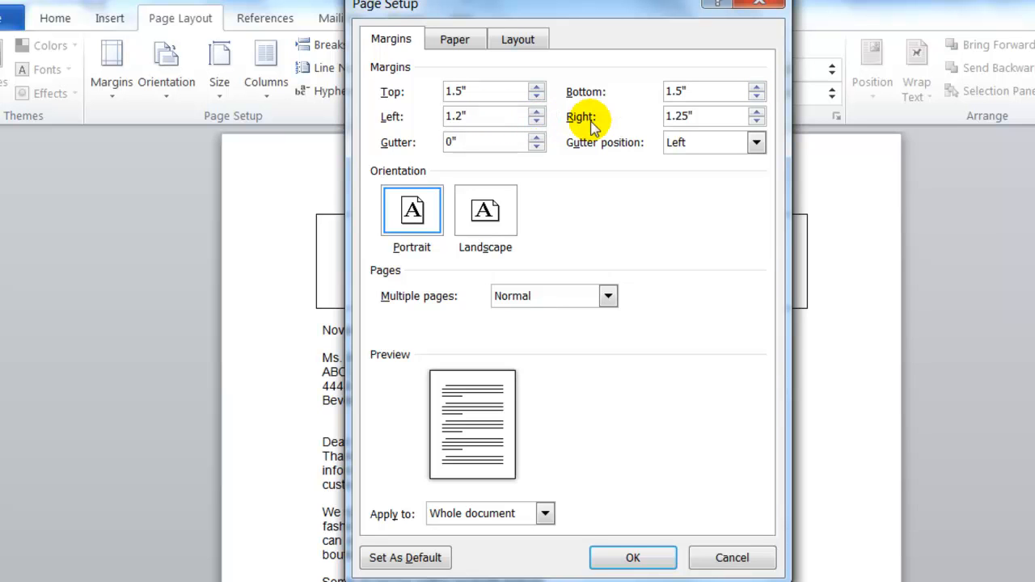
{"action": "left_click", "coordinate": [757, 122]}
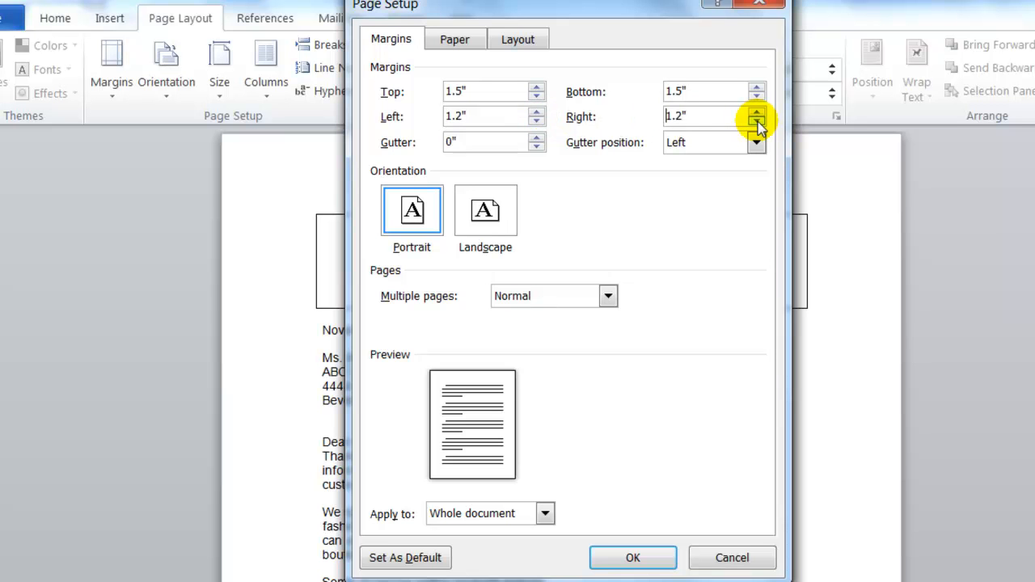
{"action": "left_click", "coordinate": [635, 558]}
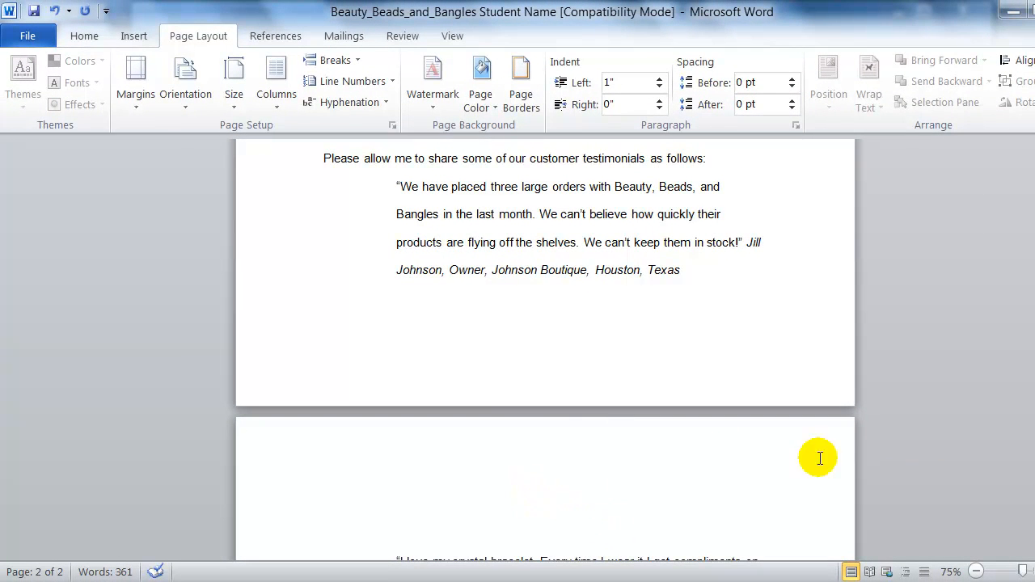
Run a spelling and grammar check on the letter starting at the date line, then save the document
{"action": "left_click_drag", "start_coordinate": [1034, 301], "coordinate": [1034, 172]}
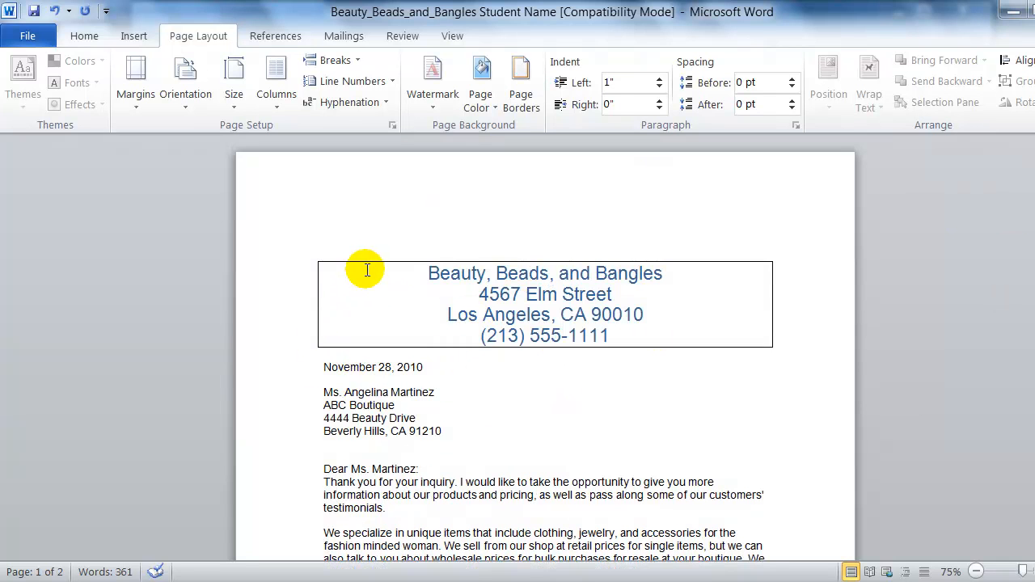
{"action": "left_click", "coordinate": [323, 367]}
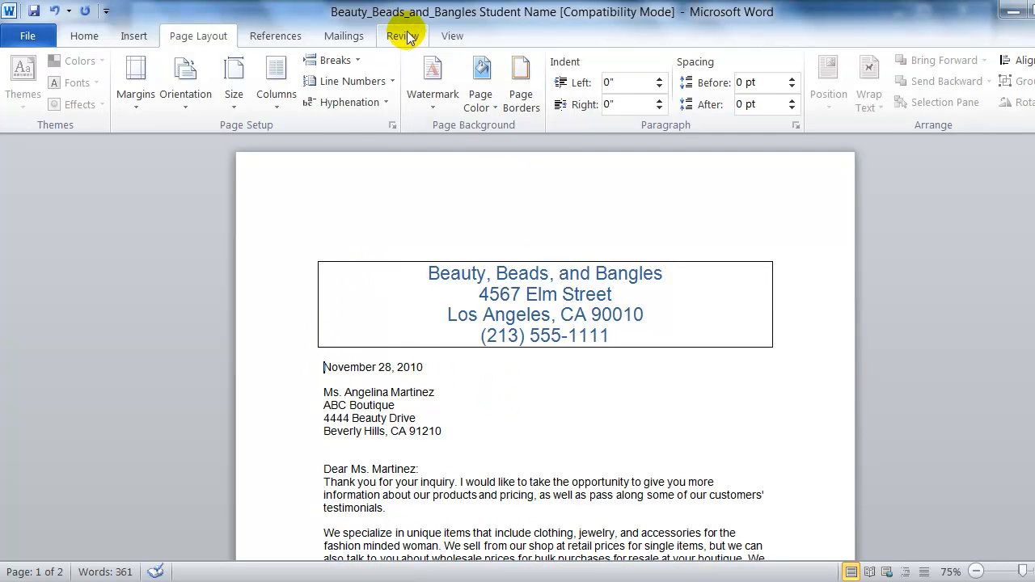
{"action": "left_click", "coordinate": [402, 36]}
{"action": "left_click", "coordinate": [34, 109]}
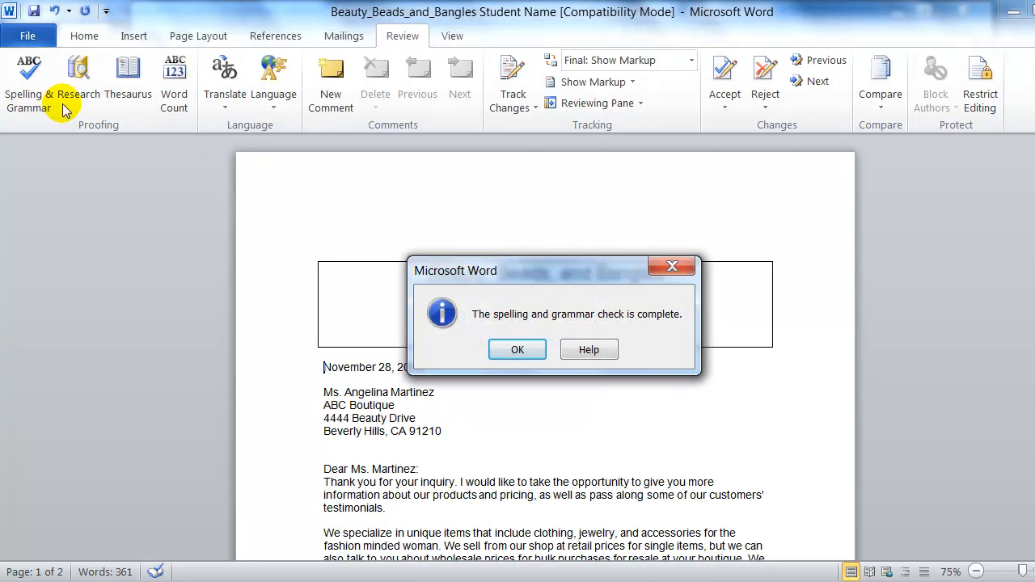
{"action": "left_click", "coordinate": [516, 351]}
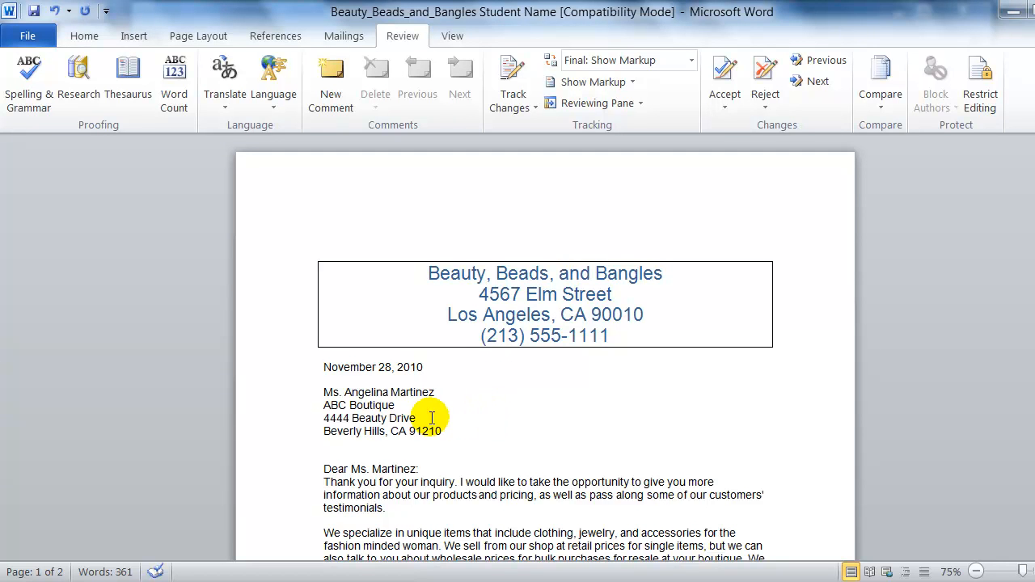
{"action": "left_click", "coordinate": [34, 12]}
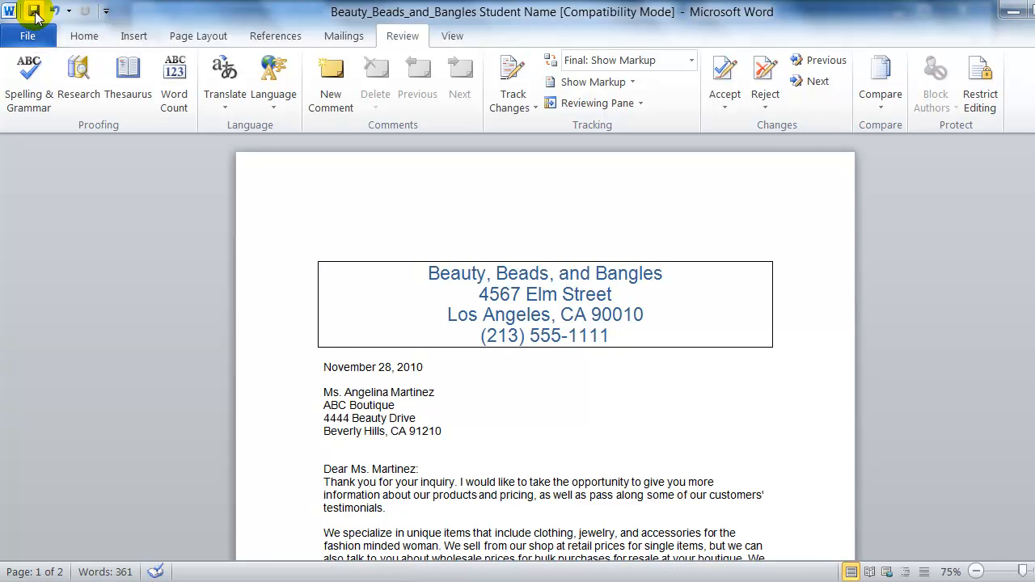